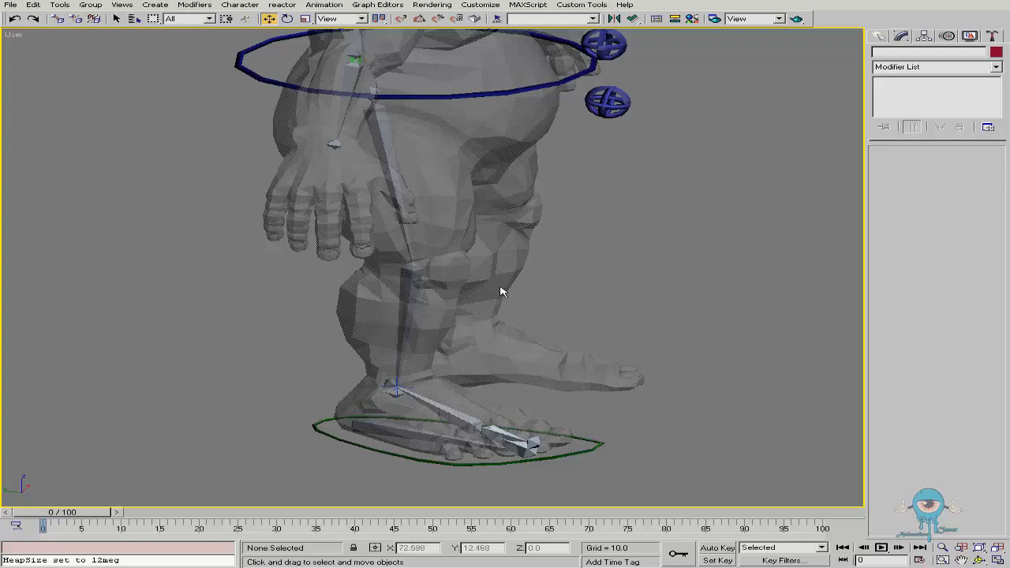
Select the heel bone along the sole, the toe bone and the ankle-to-ball foot bone, and freeze their transforms.
{"action": "left_click", "coordinate": [445, 464]}
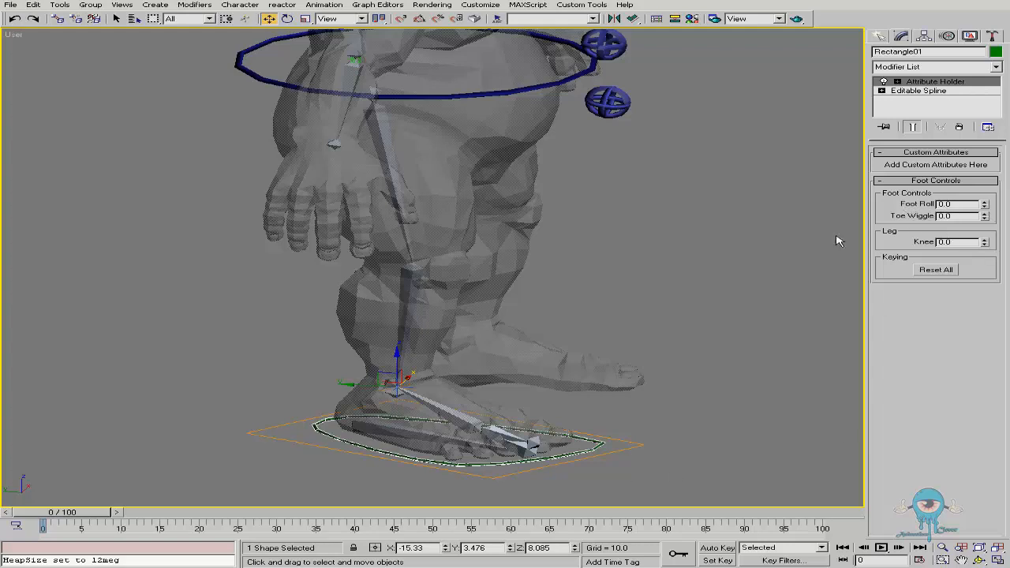
{"action": "left_click", "coordinate": [478, 459]}
{"action": "middle_click_drag", "start_coordinate": [523, 466], "coordinate": [538, 400], "text": "ctrl+alt"}
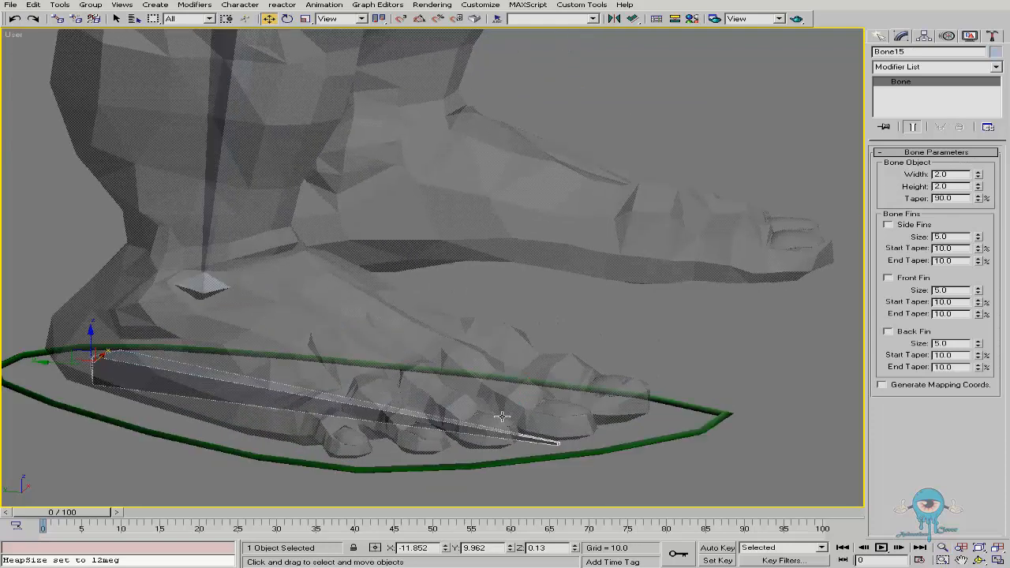
{"action": "left_click", "coordinate": [530, 425], "text": "ctrl"}
{"action": "left_click", "coordinate": [363, 347], "text": "ctrl"}
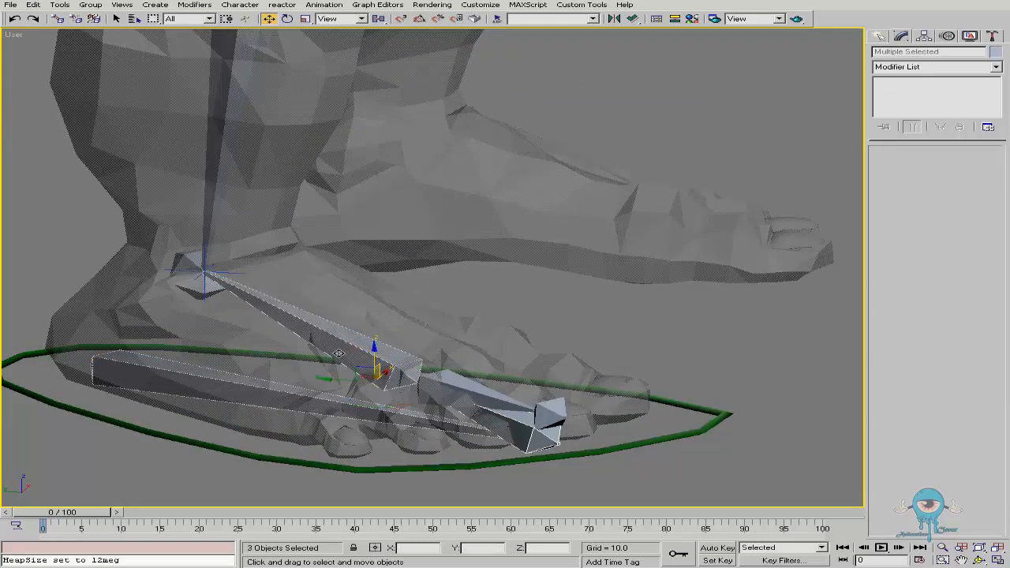
{"action": "middle_click_drag", "start_coordinate": [397, 419], "coordinate": [470, 368]}
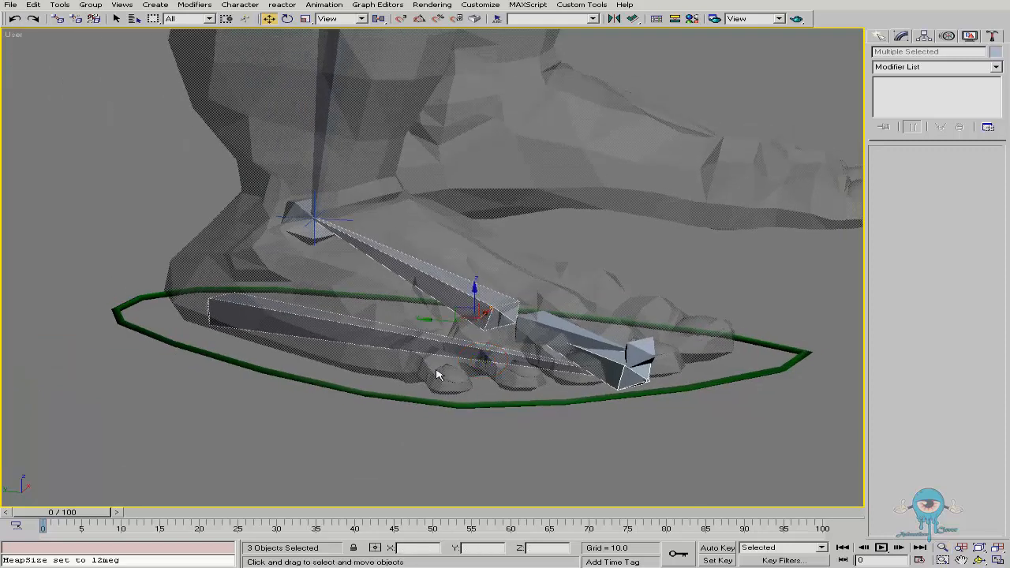
{"action": "right_click", "coordinate": [396, 370]}
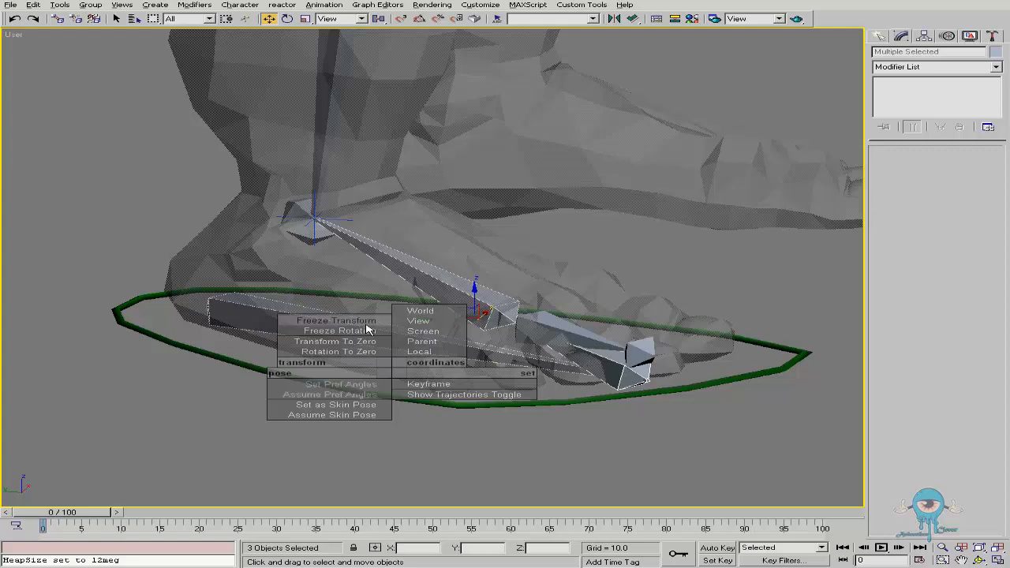
{"action": "left_click", "coordinate": [365, 322]}
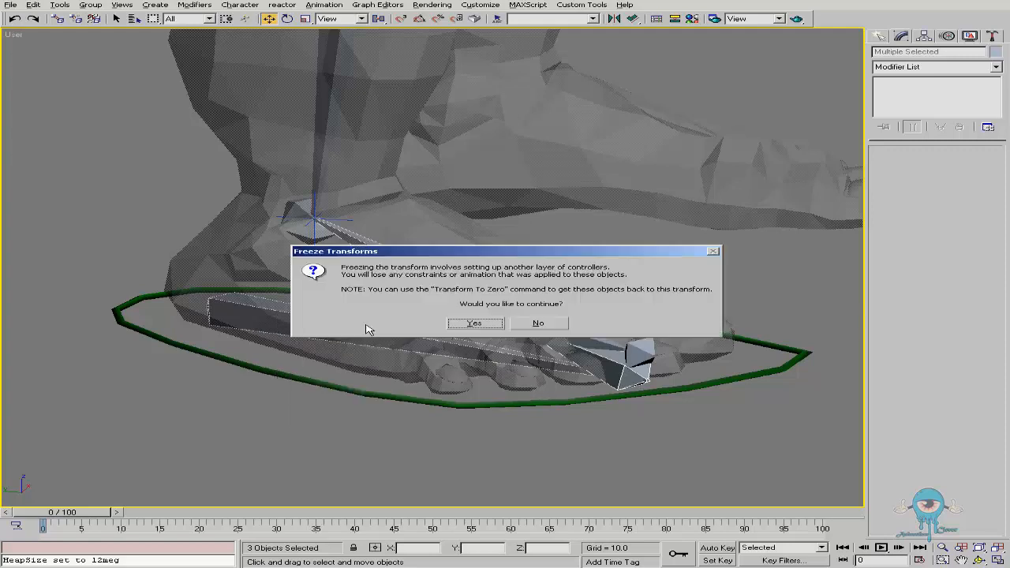
{"action": "left_click", "coordinate": [478, 323]}
{"action": "left_click", "coordinate": [572, 236]}
Select the heel bone Bone15 and expand its Zero Euler XYZ rotation controller down to the individual axes.
{"action": "left_click", "coordinate": [346, 321]}
{"action": "middle_click_drag", "start_coordinate": [446, 317], "coordinate": [408, 318]}
{"action": "key", "text": "alt+z"}
{"action": "left_click_drag", "start_coordinate": [386, 303], "coordinate": [370, 316]}
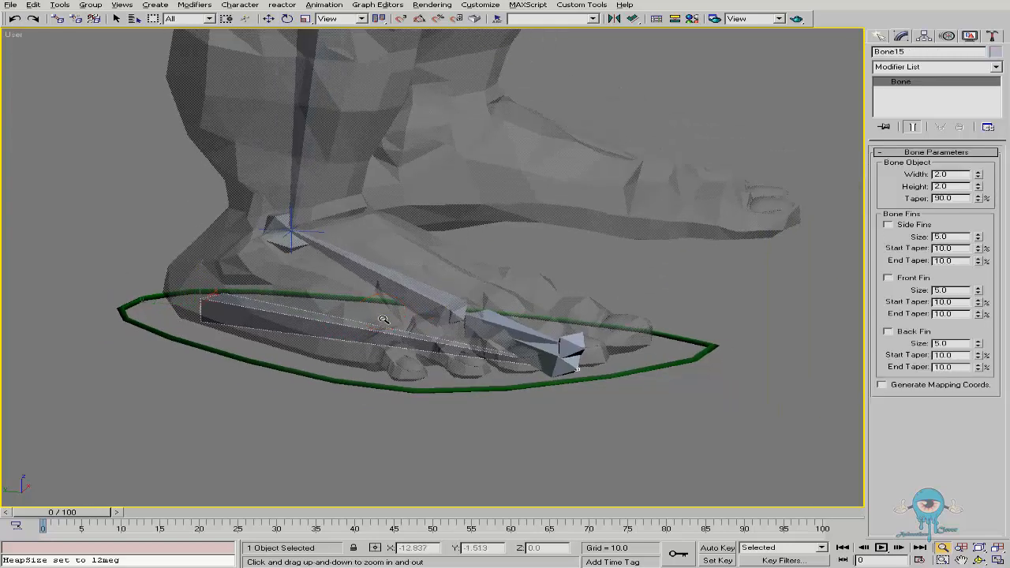
{"action": "left_click", "coordinate": [948, 36]}
{"action": "left_click", "coordinate": [911, 111]}
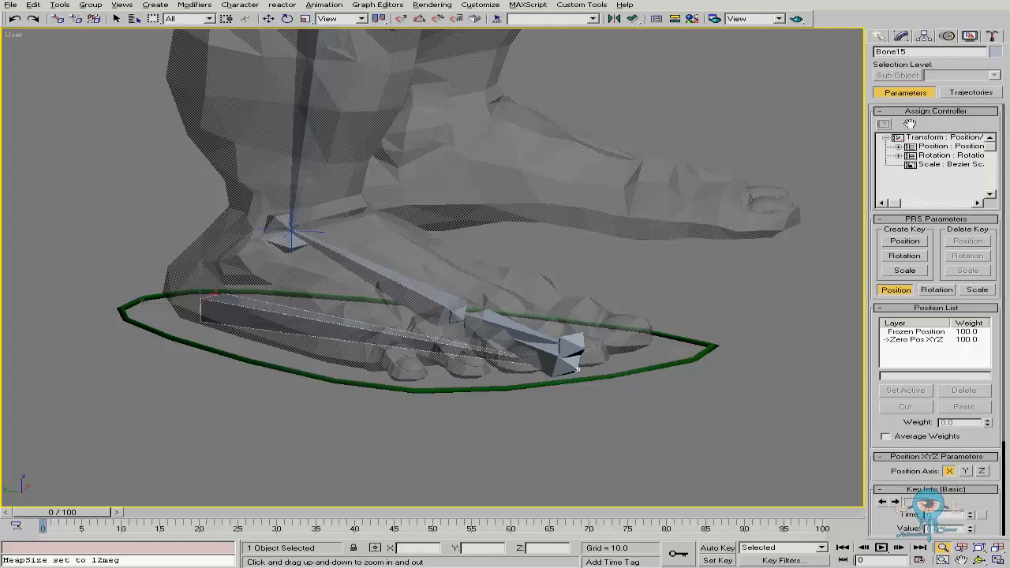
{"action": "left_click", "coordinate": [901, 146]}
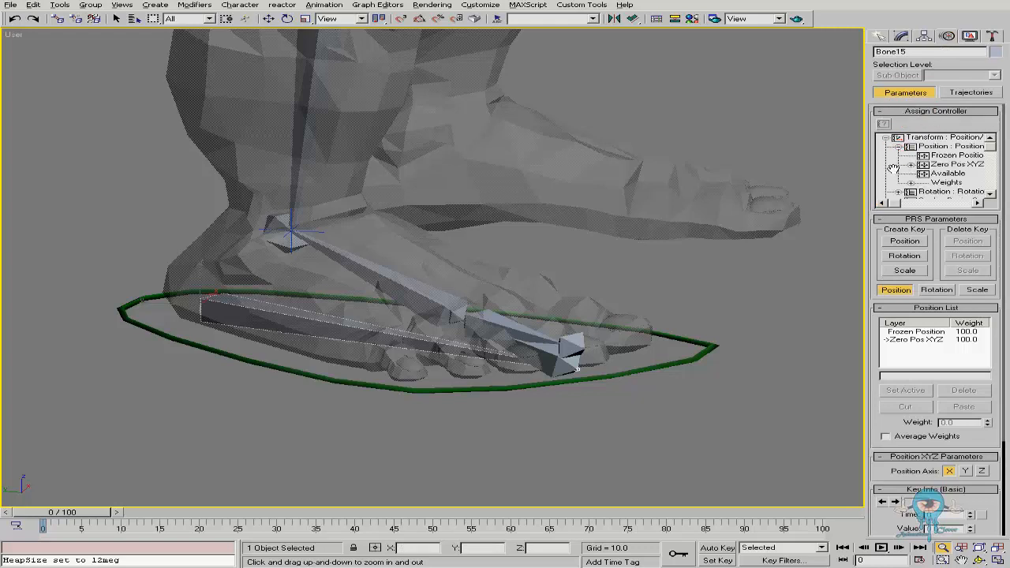
{"action": "left_click", "coordinate": [887, 147]}
{"action": "left_click", "coordinate": [888, 156]}
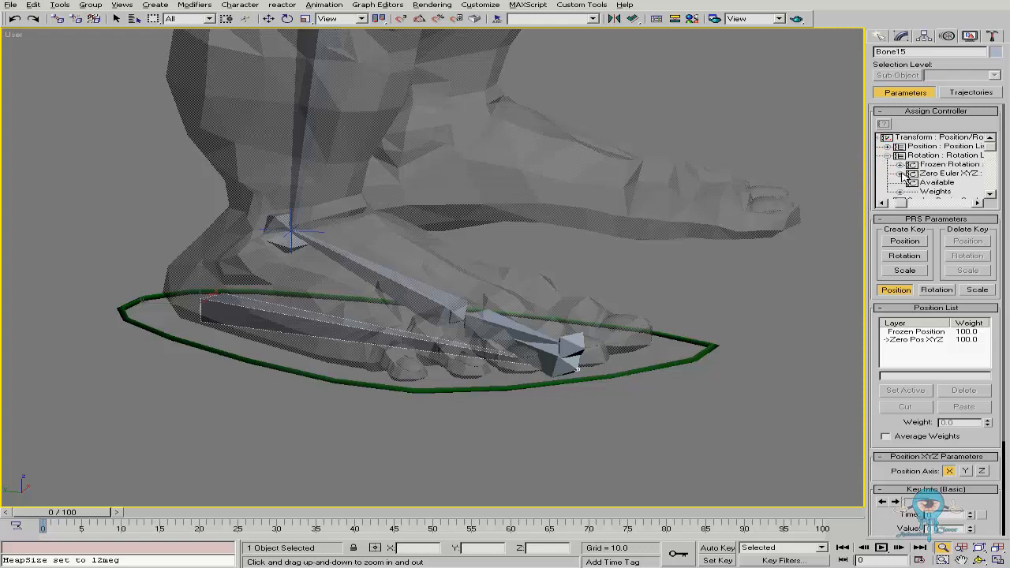
{"action": "left_click", "coordinate": [899, 174]}
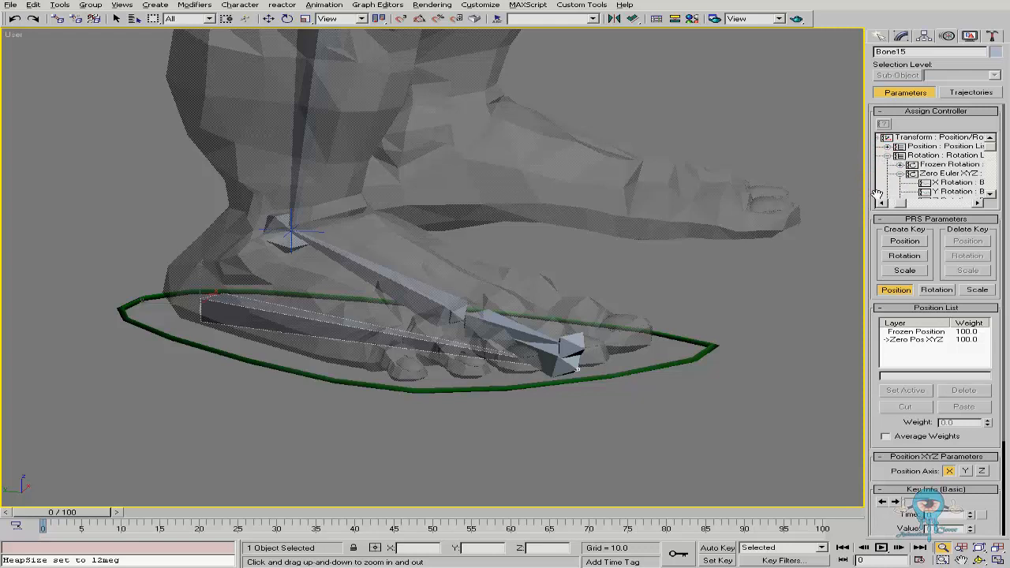
Switch to moving in Local coordinates and check the local axes of the three foot bones, ending with Bone15 selected.
{"action": "key", "text": "w"}
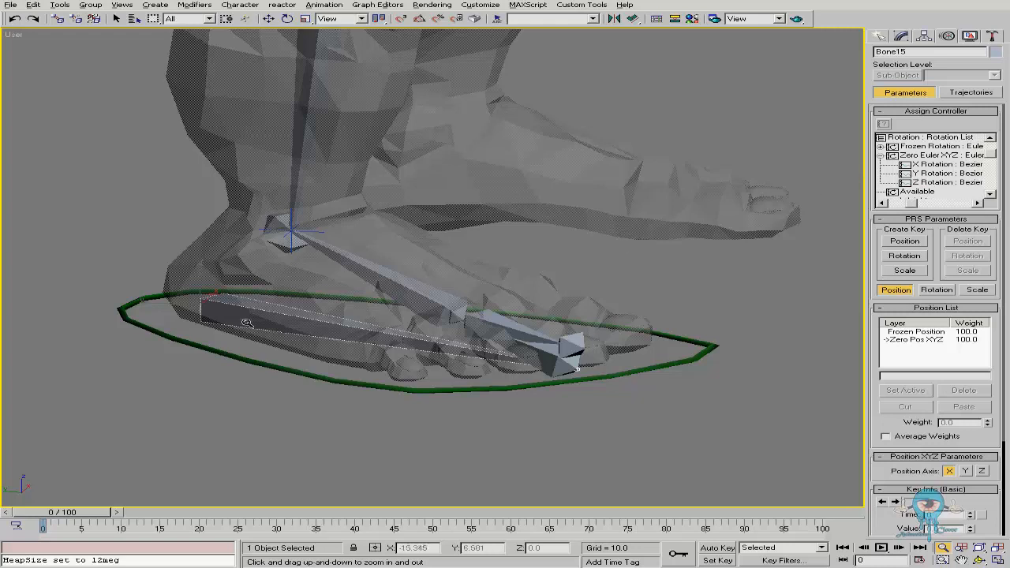
{"action": "right_click", "coordinate": [286, 322]}
{"action": "left_click", "coordinate": [313, 383]}
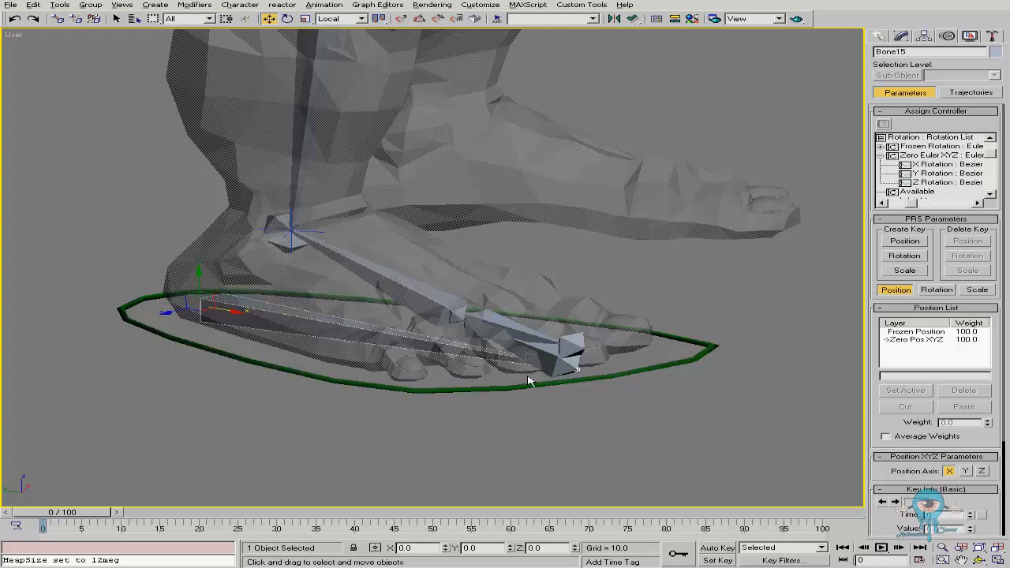
{"action": "left_click", "coordinate": [527, 347]}
{"action": "left_click", "coordinate": [382, 276]}
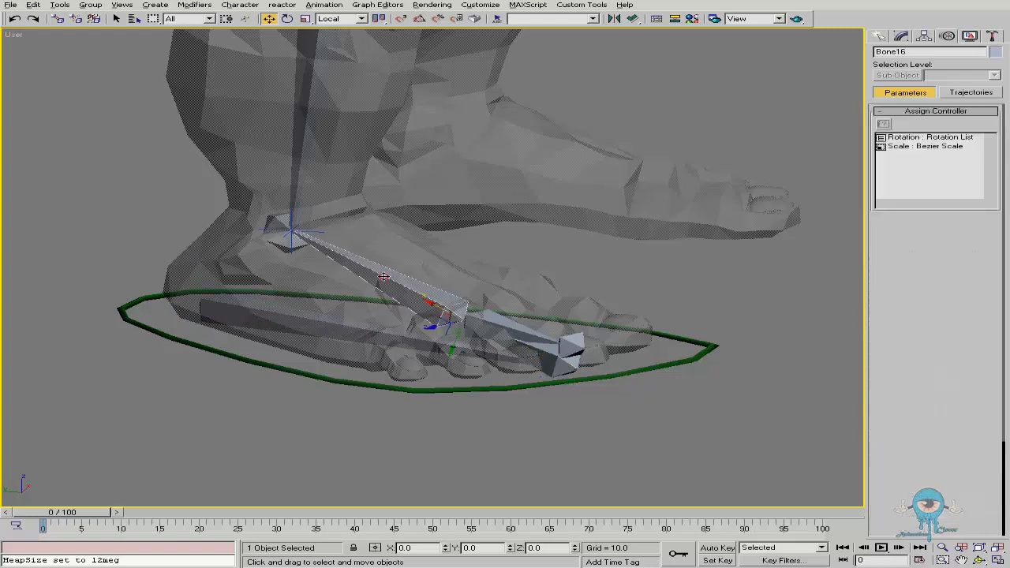
{"action": "left_click", "coordinate": [303, 323]}
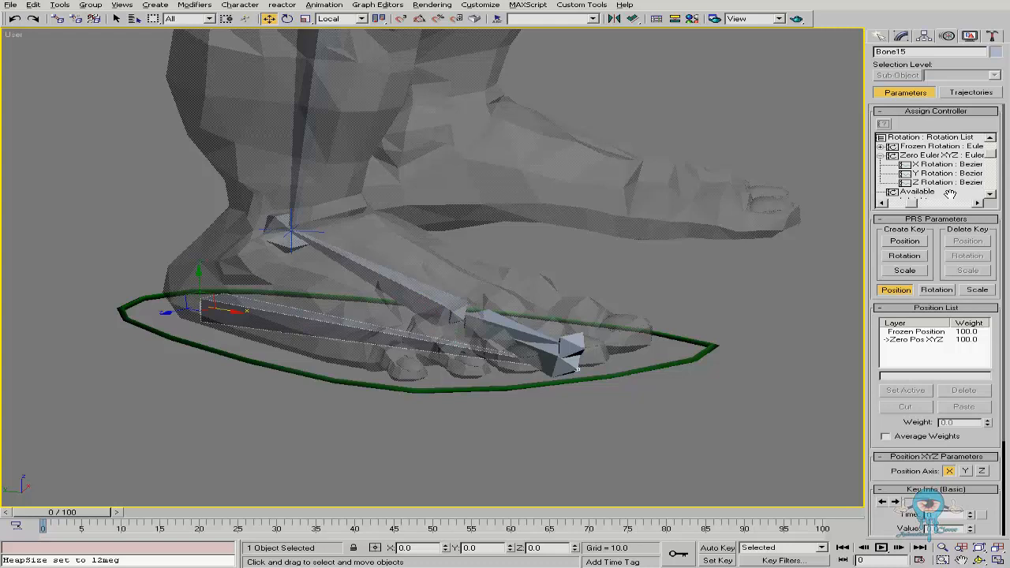
Assign a Float Reactor controller to Bone15's Zero Euler Z Rotation and move its parameters window clear of the foot.
{"action": "left_click_drag", "start_coordinate": [914, 206], "coordinate": [910, 207]}
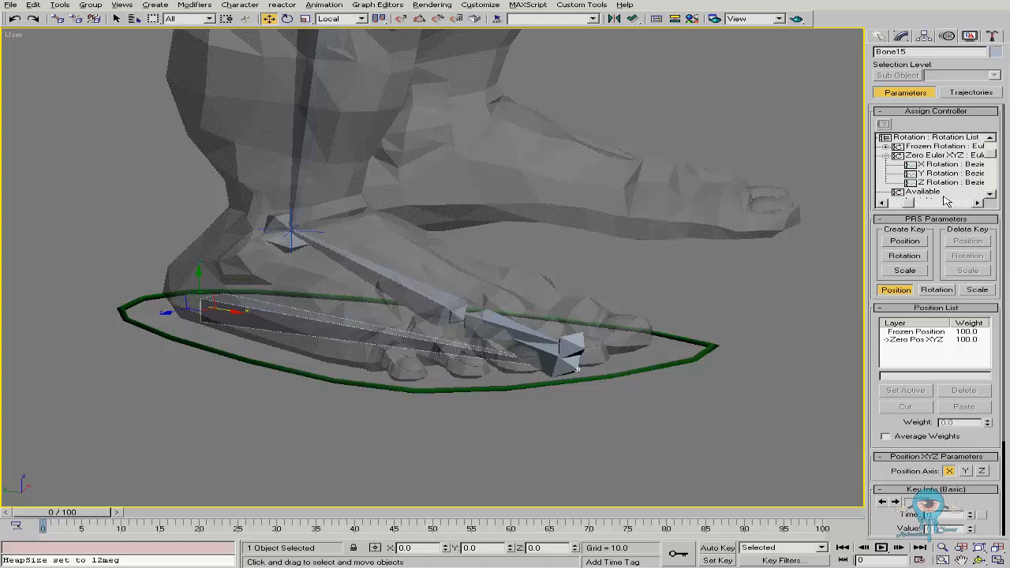
{"action": "left_click", "coordinate": [928, 182]}
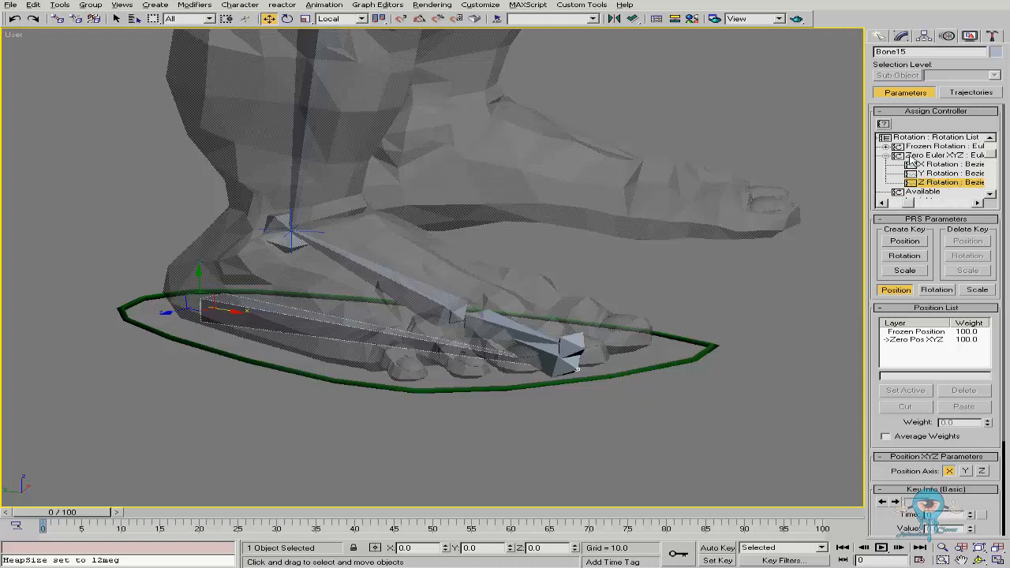
{"action": "left_click", "coordinate": [883, 124]}
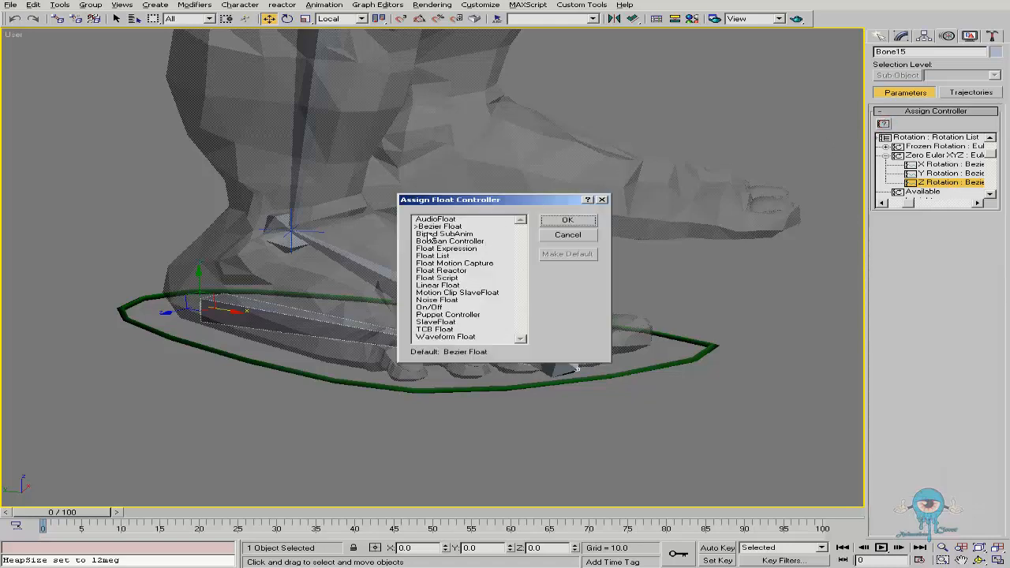
{"action": "double_click", "coordinate": [439, 270]}
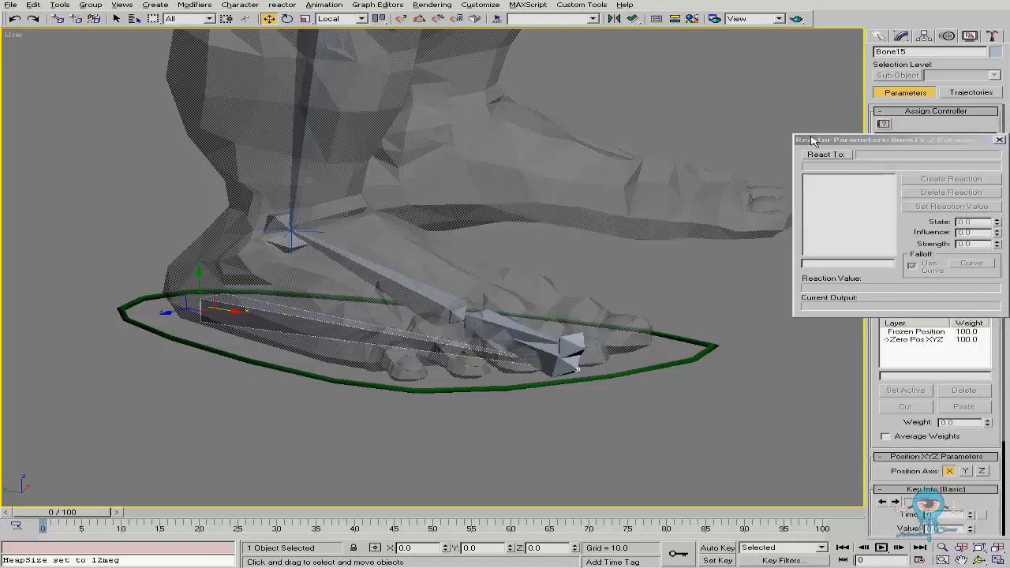
{"action": "left_click_drag", "start_coordinate": [831, 143], "coordinate": [102, 45]}
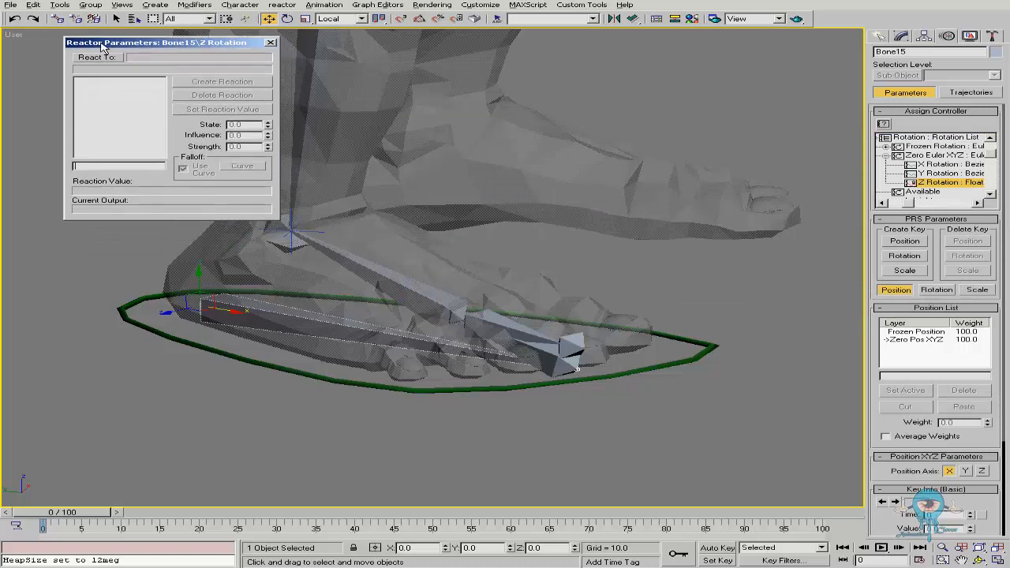
Assign a Float Reactor controller to the Zero Euler Z Rotation of the toe bone Bone16.
{"action": "left_click", "coordinate": [533, 350]}
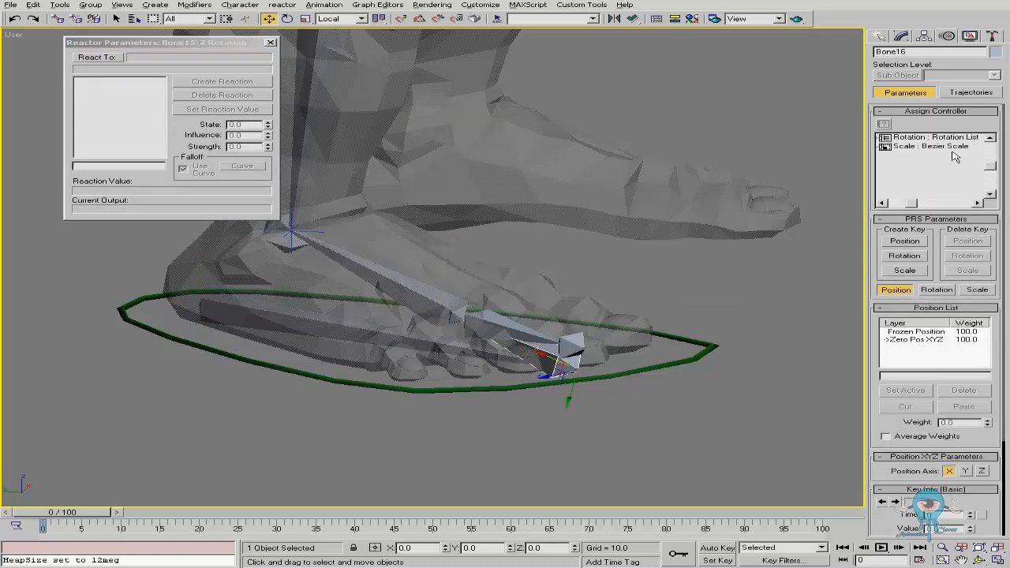
{"action": "left_click", "coordinate": [897, 146]}
{"action": "left_click", "coordinate": [909, 165]}
{"action": "left_click", "coordinate": [924, 183]}
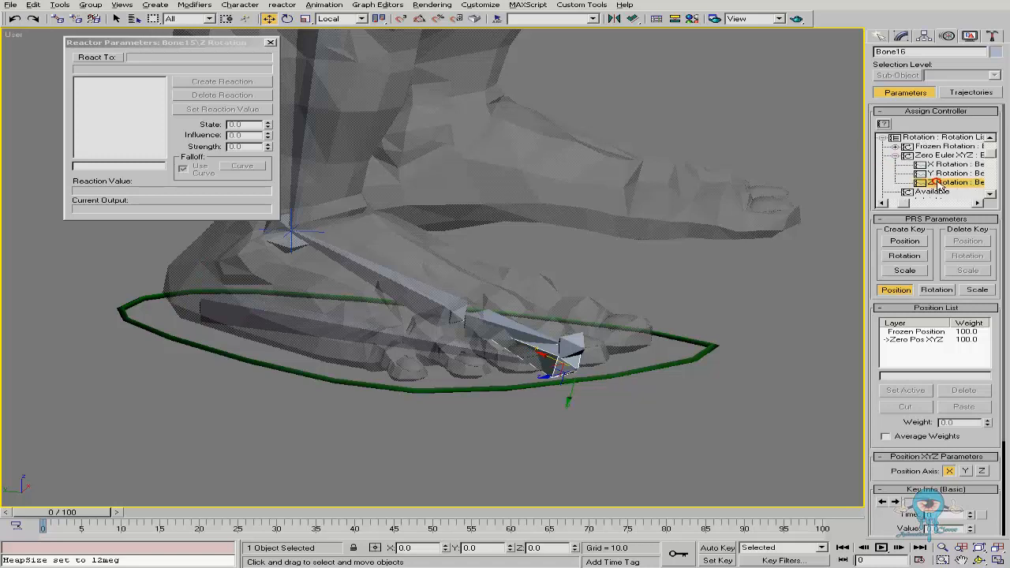
{"action": "left_click", "coordinate": [882, 124]}
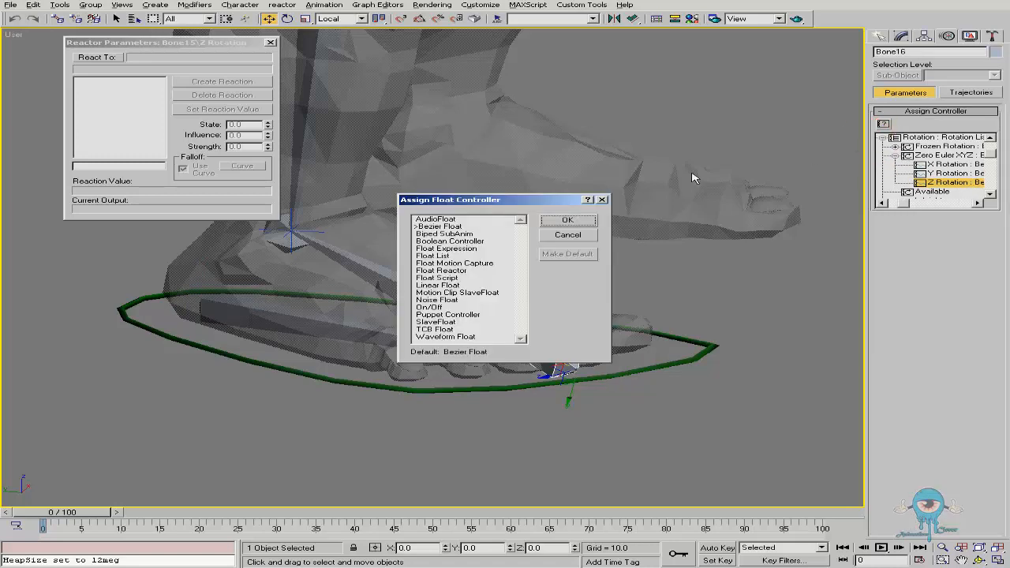
{"action": "double_click", "coordinate": [441, 269]}
{"action": "left_click_drag", "start_coordinate": [826, 136], "coordinate": [631, 48]}
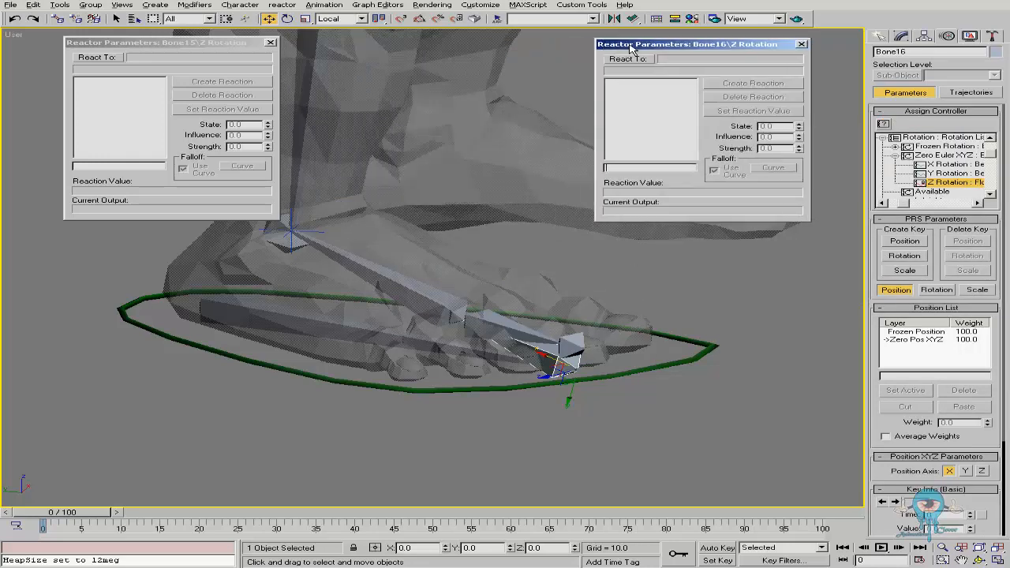
Assign a Float Reactor controller to the Zero Euler Z Rotation of the ankle-to-ball bone Bone17.
{"action": "left_click", "coordinate": [439, 298]}
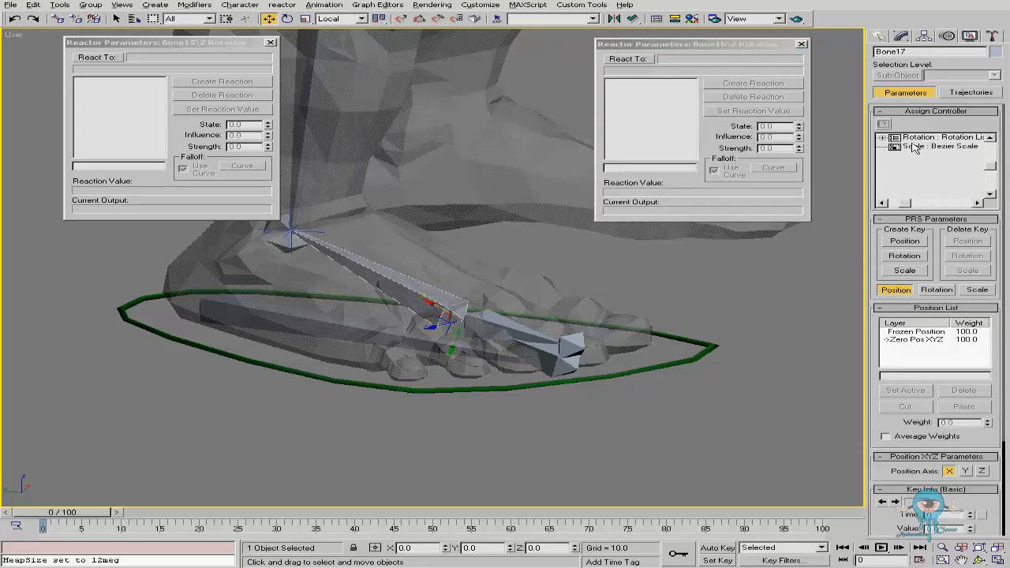
{"action": "left_click", "coordinate": [881, 138]}
{"action": "left_click", "coordinate": [895, 155]}
{"action": "left_click", "coordinate": [937, 183]}
{"action": "left_click", "coordinate": [884, 124]}
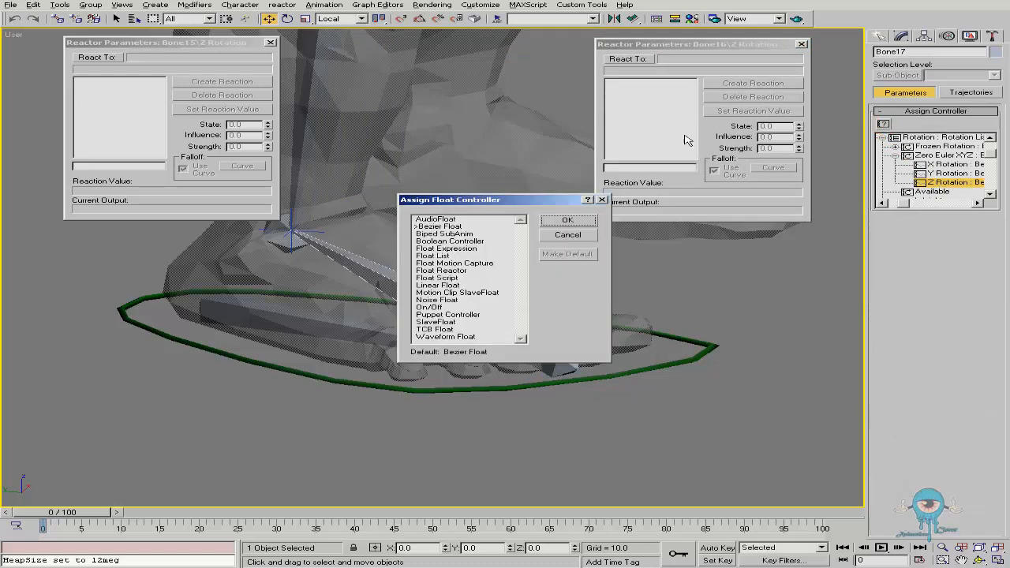
{"action": "double_click", "coordinate": [442, 271]}
Arrange the three Reactor Parameters windows side by side above the foot in the order Bone15, Bone17, Bone16.
{"action": "left_click_drag", "start_coordinate": [876, 135], "coordinate": [409, 45]}
{"action": "left_click_drag", "start_coordinate": [195, 44], "coordinate": [193, 45]}
{"action": "left_click_drag", "start_coordinate": [380, 37], "coordinate": [373, 37]}
{"action": "left_click_drag", "start_coordinate": [689, 45], "coordinate": [675, 46]}
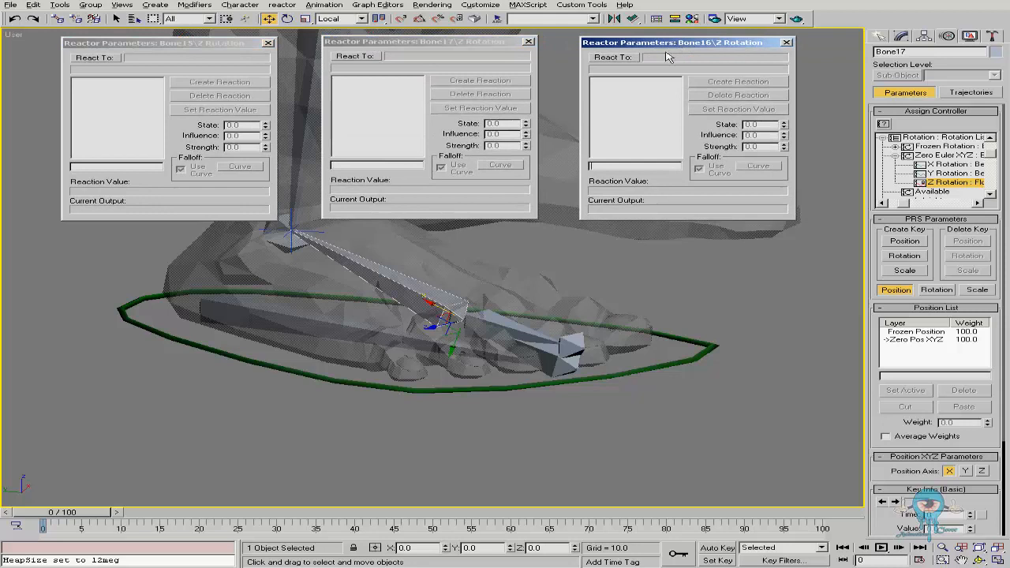
Select the green foot control Rectangle01 and make Bone15's Z Rotation reactor react to its footRoll attribute.
{"action": "left_click", "coordinate": [881, 35]}
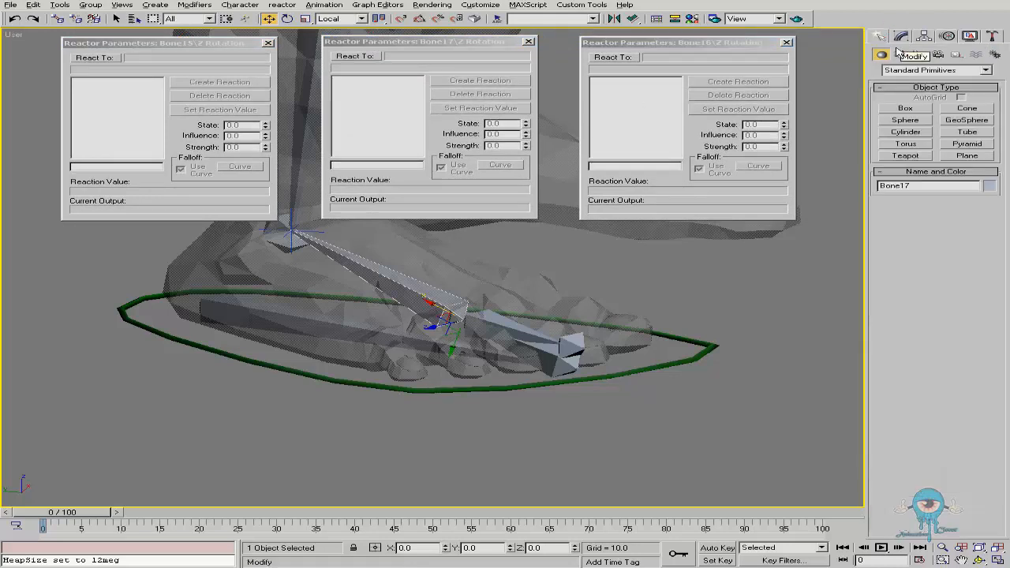
{"action": "left_click", "coordinate": [486, 386]}
{"action": "left_click", "coordinate": [903, 37]}
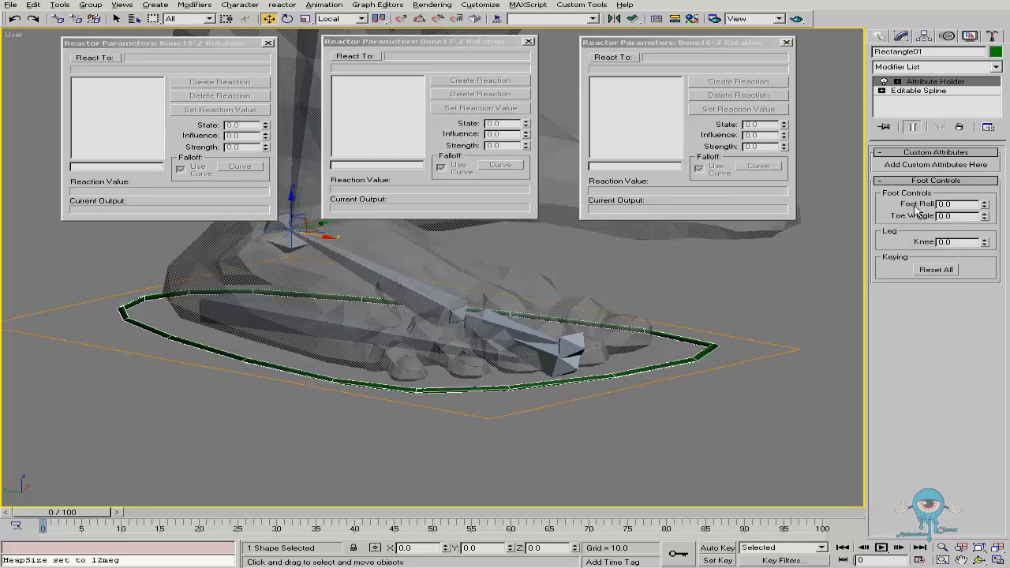
{"action": "left_click", "coordinate": [93, 58]}
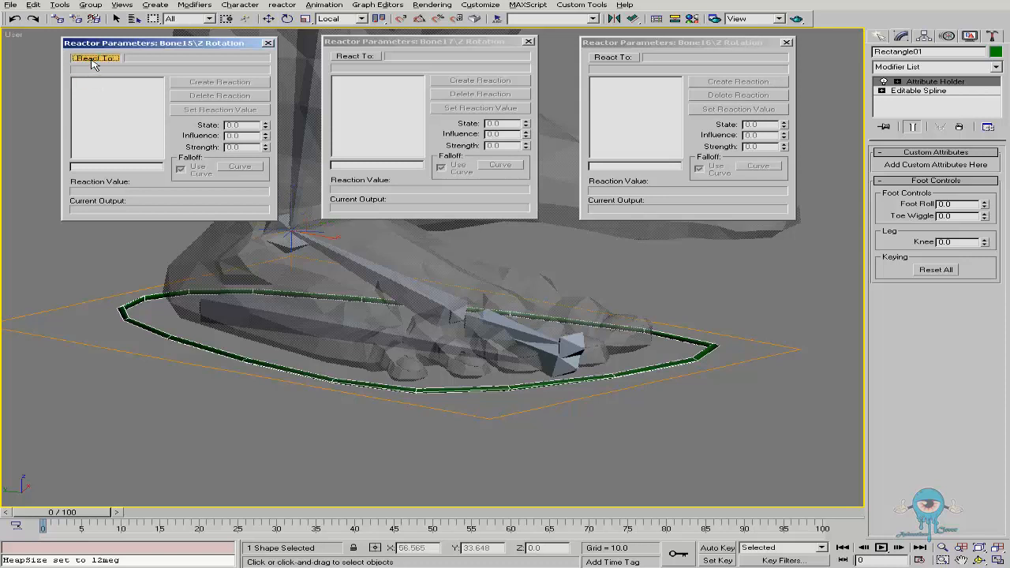
{"action": "left_click", "coordinate": [292, 234]}
{"action": "mouse_move", "coordinate": [300, 256]}
{"action": "mouse_move", "coordinate": [376, 257]}
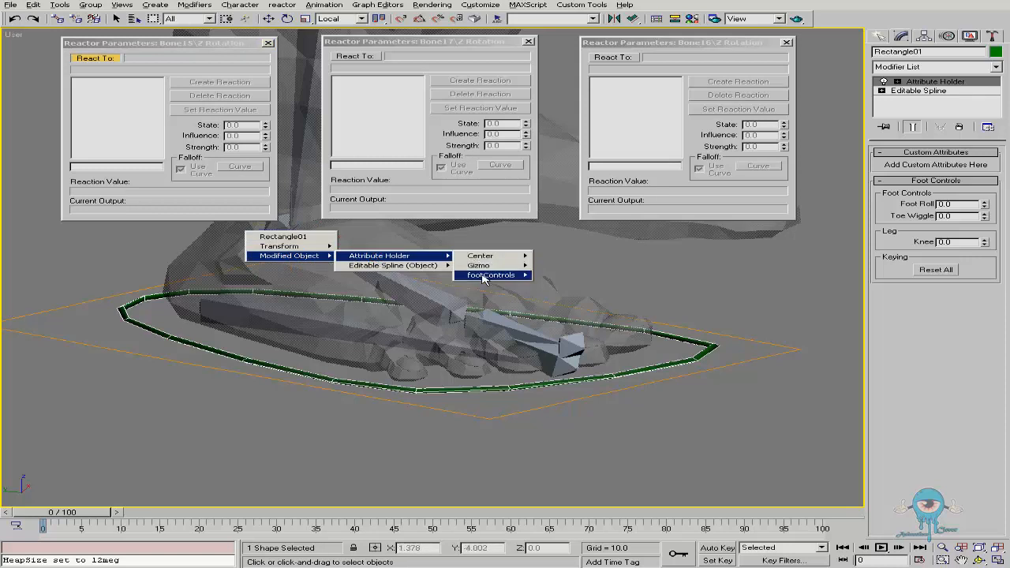
{"action": "mouse_move", "coordinate": [483, 276]}
{"action": "left_click", "coordinate": [567, 276]}
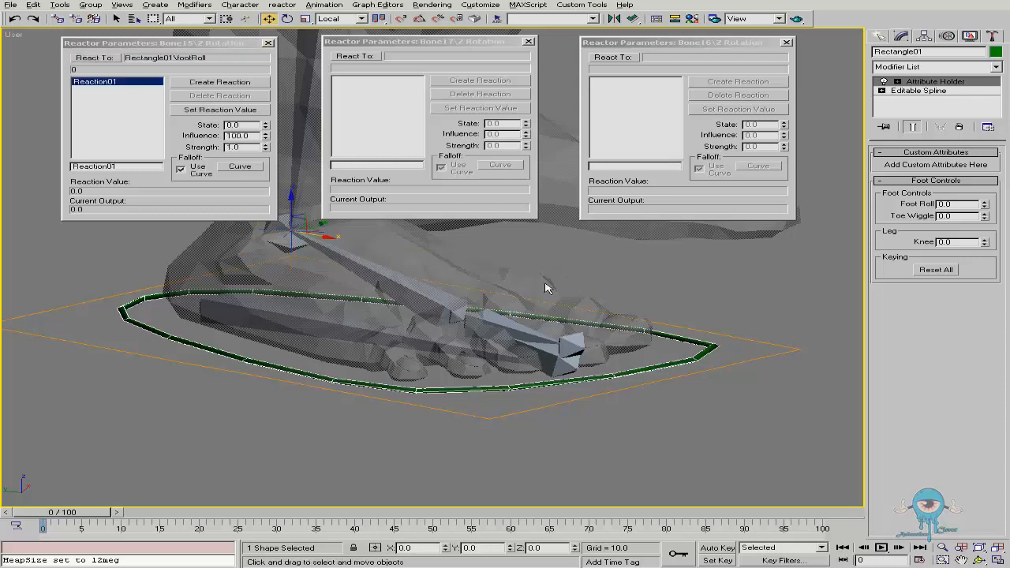
Make Bone17's Z Rotation reactor react to the footRoll attribute of the foot control Rectangle01.
{"action": "left_click", "coordinate": [352, 59]}
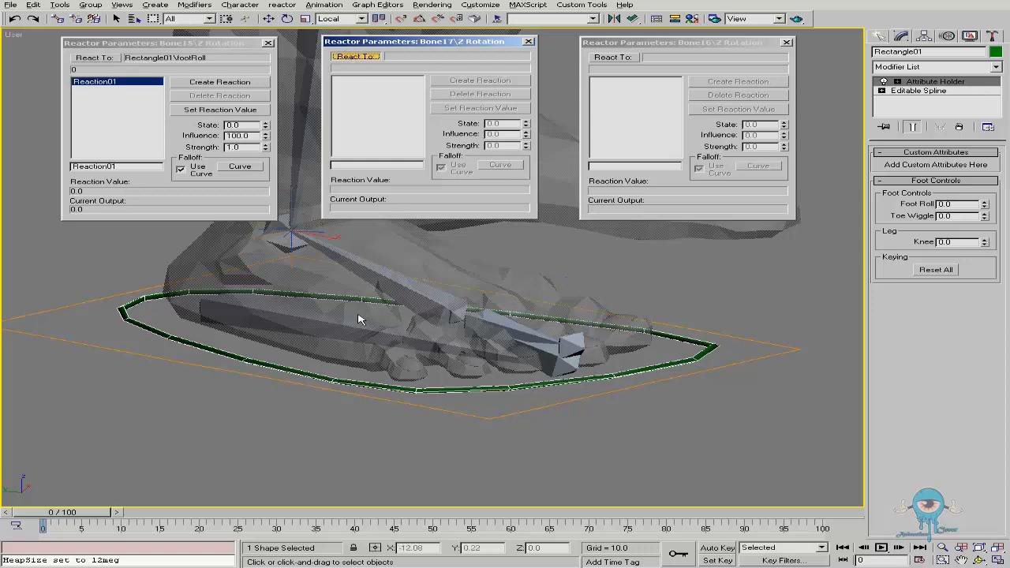
{"action": "left_click", "coordinate": [317, 377]}
{"action": "mouse_move", "coordinate": [293, 257]}
{"action": "mouse_move", "coordinate": [395, 256]}
{"action": "mouse_move", "coordinate": [490, 275]}
{"action": "left_click", "coordinate": [560, 278]}
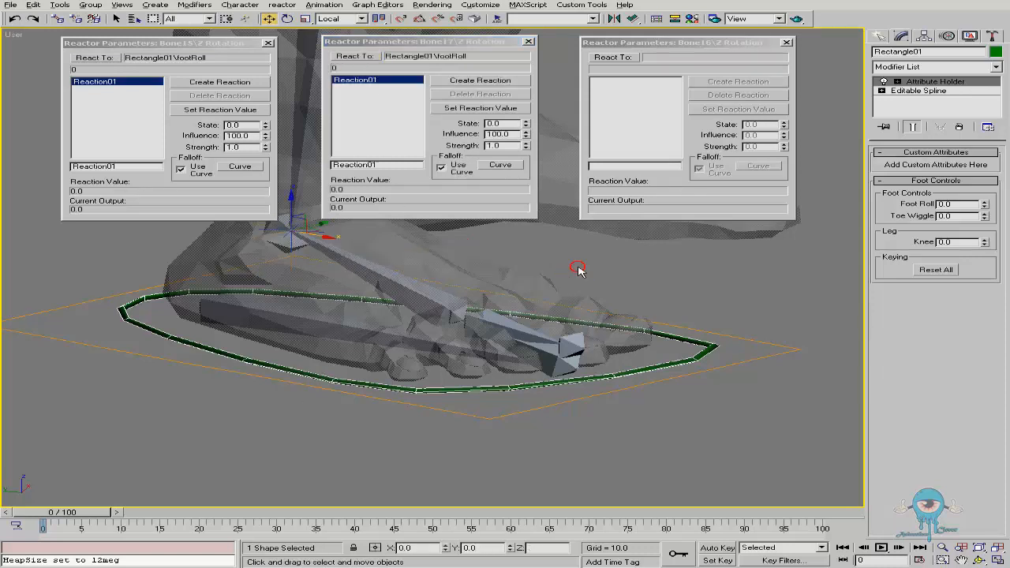
Make Bone16's Z Rotation reactor react to the footRoll attribute of the foot control Rectangle01.
{"action": "left_click", "coordinate": [614, 57]}
{"action": "left_click", "coordinate": [355, 382]}
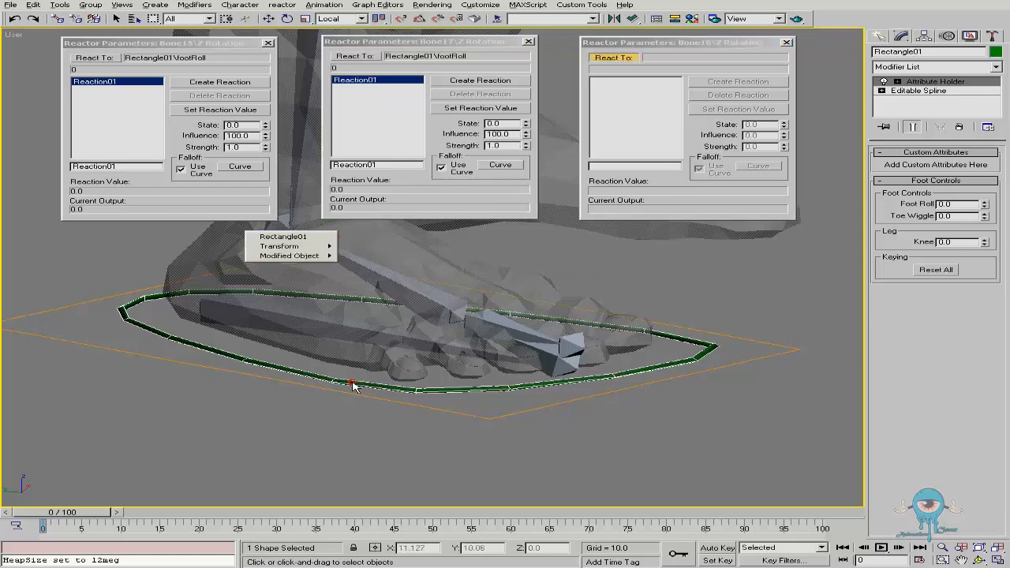
{"action": "mouse_move", "coordinate": [290, 256]}
{"action": "mouse_move", "coordinate": [452, 260]}
{"action": "mouse_move", "coordinate": [490, 275]}
{"action": "left_click", "coordinate": [555, 276]}
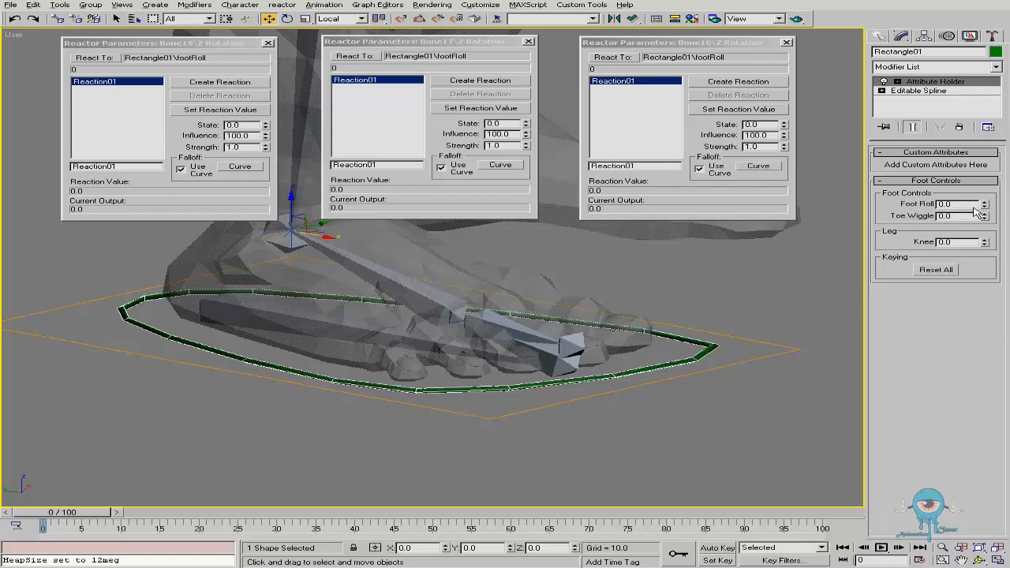
Turn on Auto Key and animate the foot control's Foot Roll to -90 at frame 10 and 0 at frame 20.
{"action": "left_click_drag", "start_coordinate": [71, 513], "coordinate": [142, 517]}
{"action": "key", "text": "space"}
{"action": "key", "text": "space"}
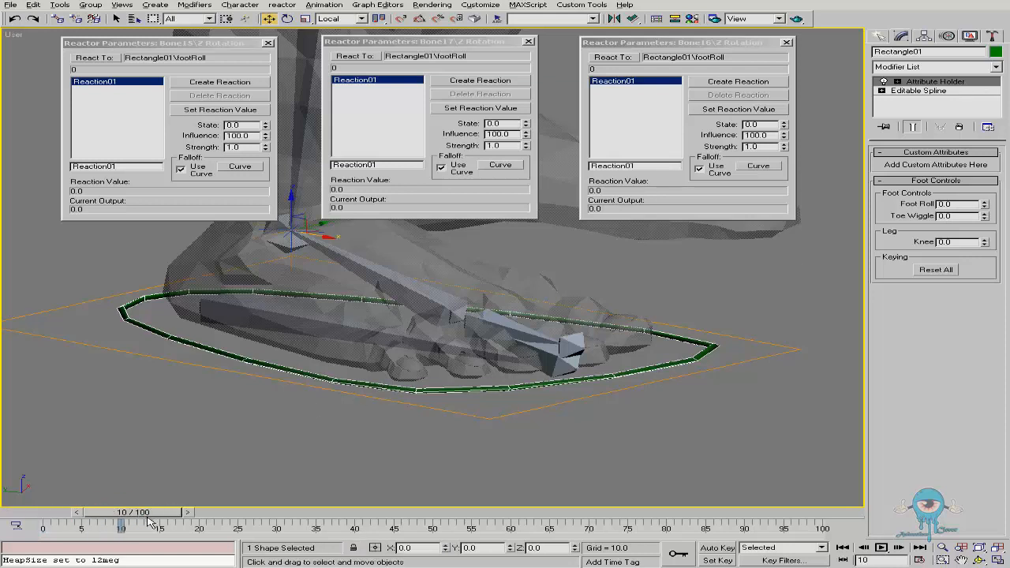
{"action": "key", "text": "n"}
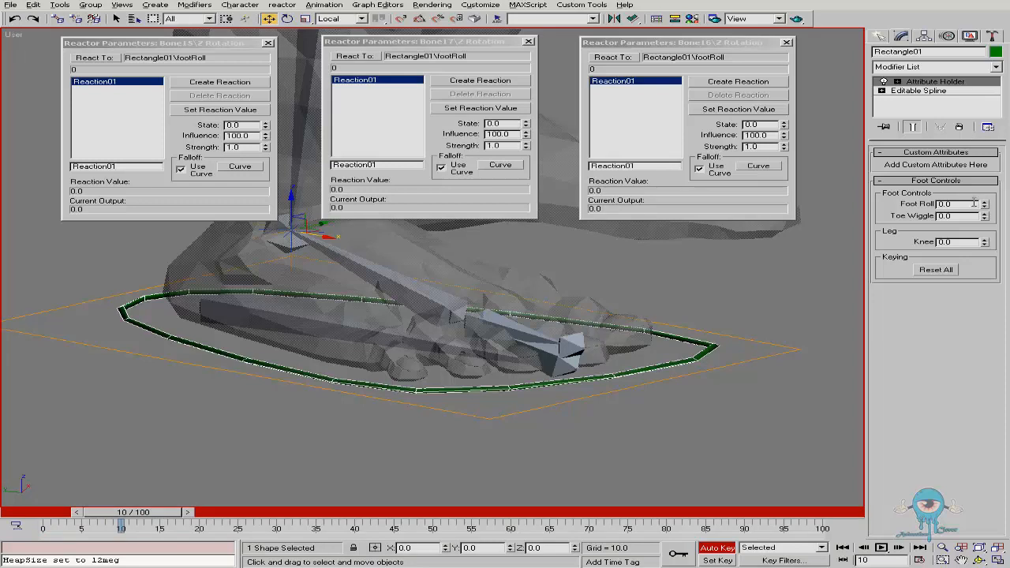
{"action": "left_click_drag", "start_coordinate": [983, 209], "coordinate": [965, 291]}
{"action": "left_click_drag", "start_coordinate": [165, 515], "coordinate": [213, 518]}
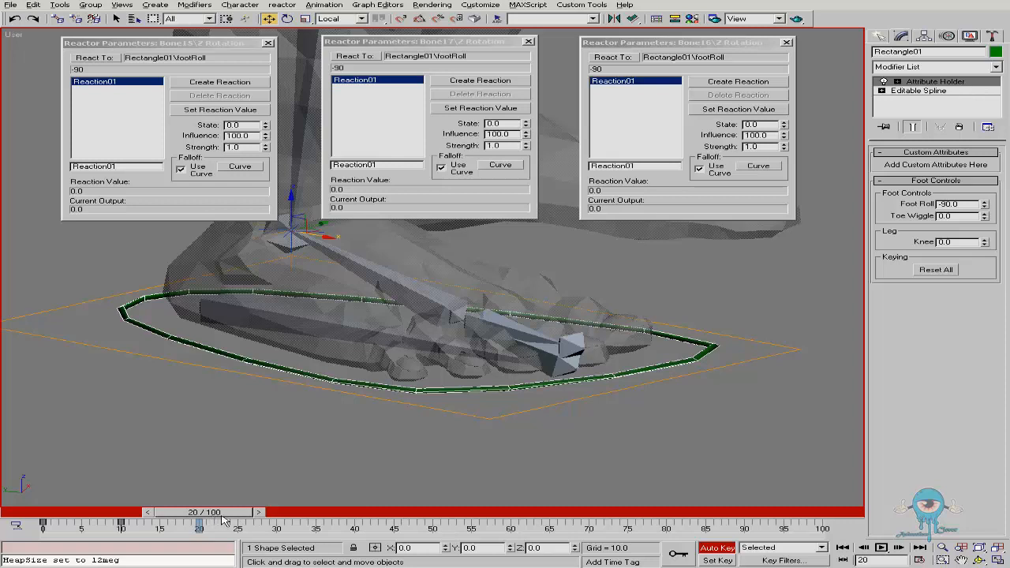
{"action": "right_click", "coordinate": [986, 206]}
Key Foot Roll at 45 on frame 30 and 90 on frame 40, return to frame 0 and turn Auto Key off.
{"action": "left_click_drag", "start_coordinate": [220, 516], "coordinate": [299, 516]}
{"action": "double_click", "coordinate": [962, 204]}
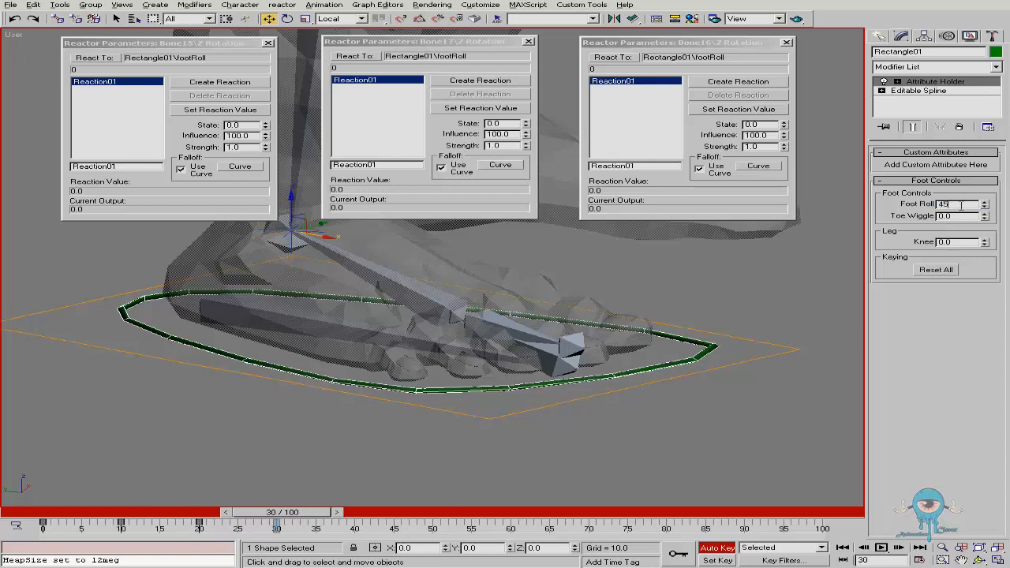
{"action": "type", "text": "45"}
{"action": "key", "text": "Return"}
{"action": "left_click_drag", "start_coordinate": [309, 522], "coordinate": [388, 520]}
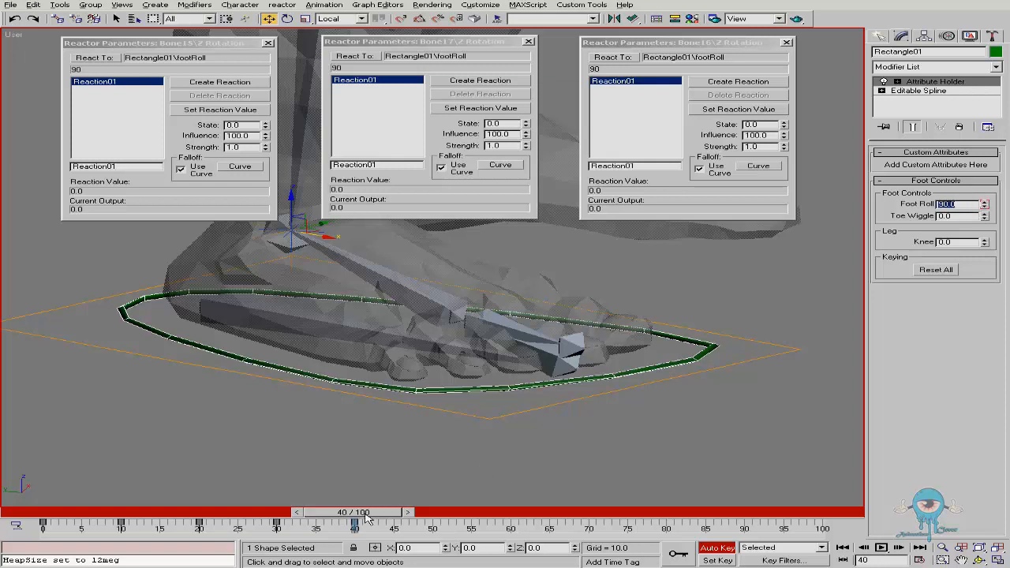
{"action": "left_click_drag", "start_coordinate": [368, 516], "coordinate": [30, 520]}
{"action": "key", "text": "w"}
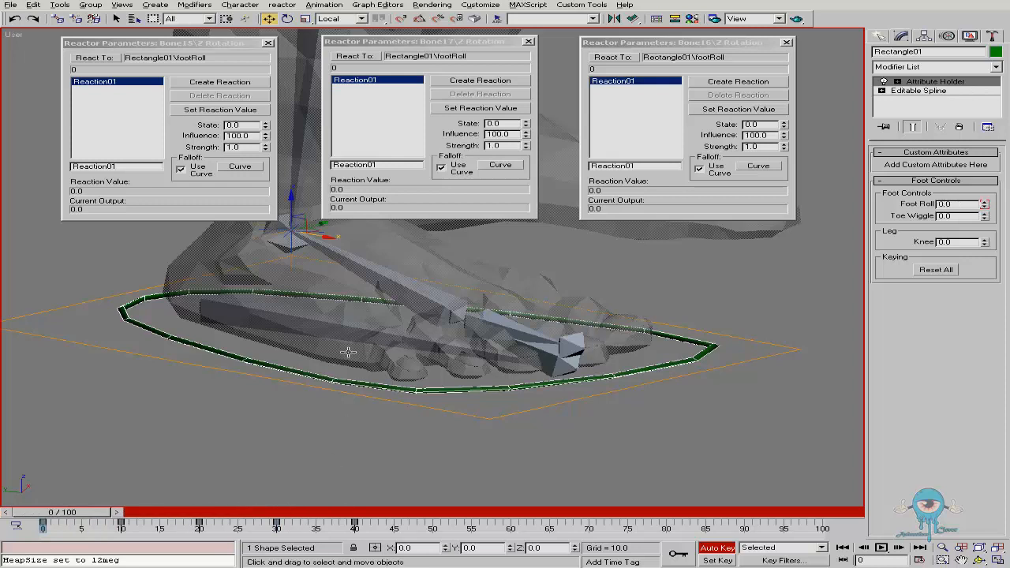
{"action": "key", "text": "n"}
Create a reaction for Bone15 at frame 10, where Foot Roll is -90, and give it a state of about 1.43.
{"action": "middle_click_drag", "start_coordinate": [399, 345], "coordinate": [385, 393]}
{"action": "key", "text": "alt+z"}
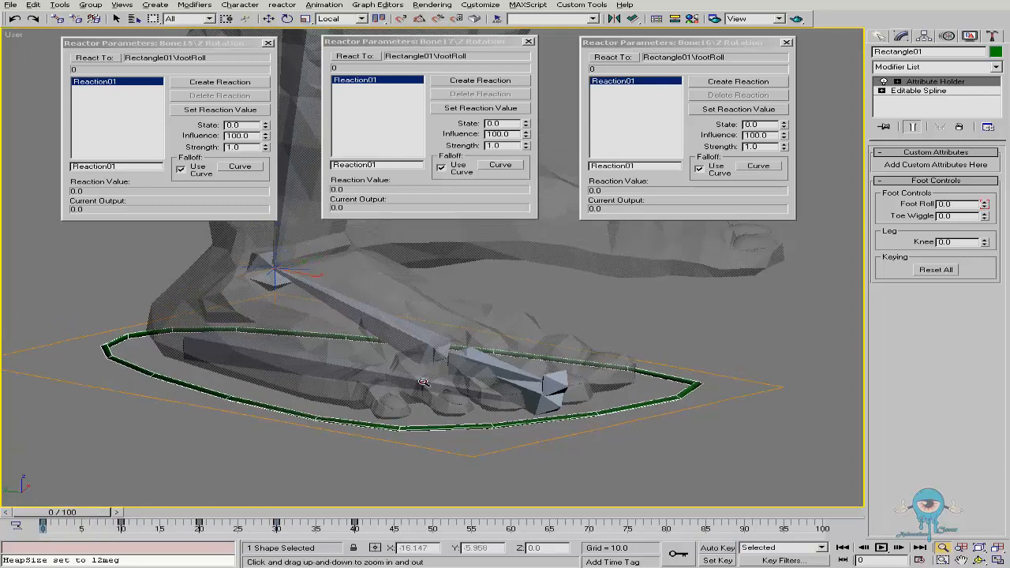
{"action": "left_click_drag", "start_coordinate": [415, 365], "coordinate": [422, 383]}
{"action": "middle_click_drag", "start_coordinate": [433, 342], "coordinate": [457, 343], "text": "alt"}
{"action": "key", "text": "w"}
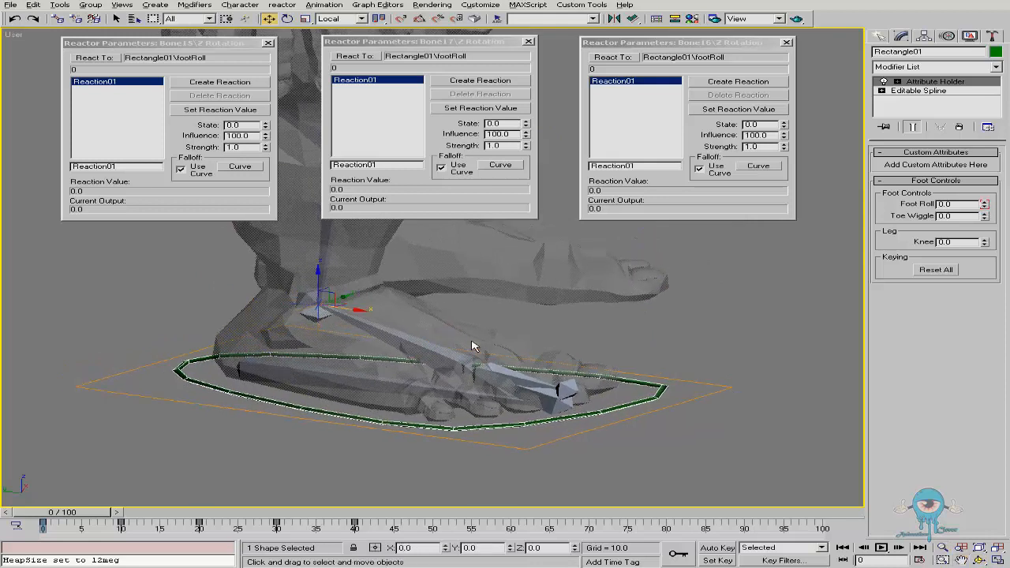
{"action": "left_click_drag", "start_coordinate": [87, 514], "coordinate": [162, 516]}
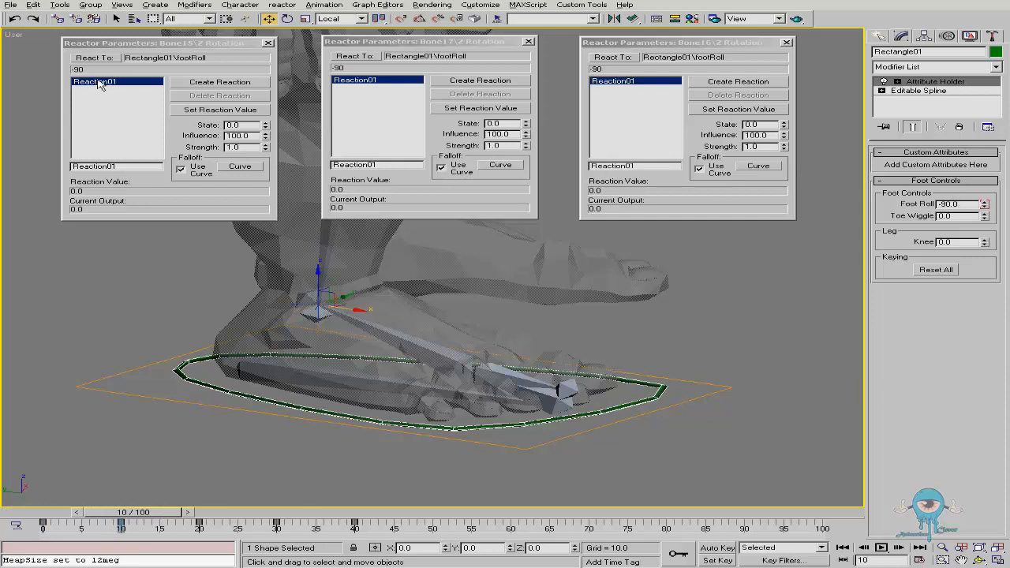
{"action": "left_click", "coordinate": [202, 83]}
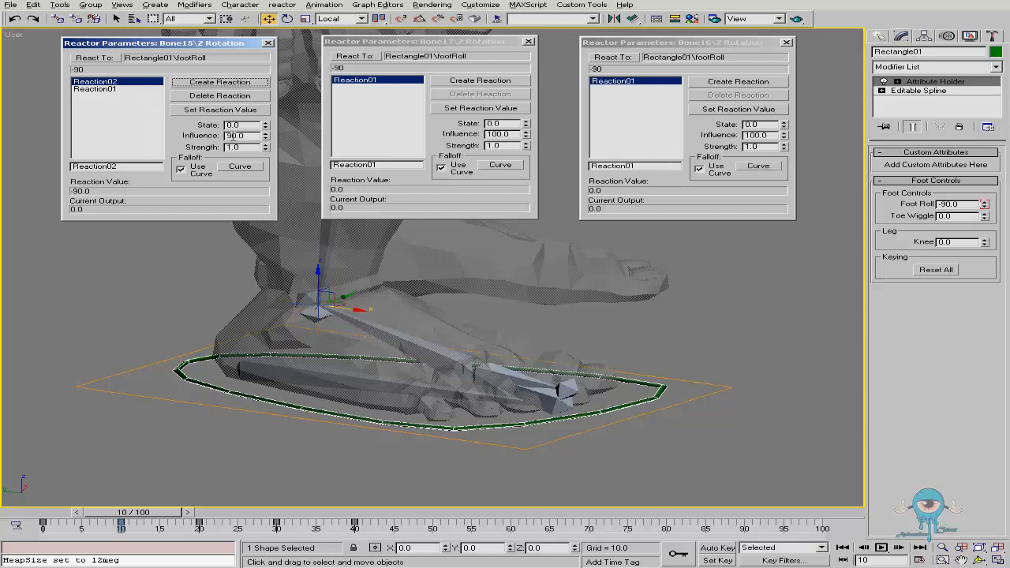
{"action": "left_click_drag", "start_coordinate": [265, 129], "coordinate": [275, 43]}
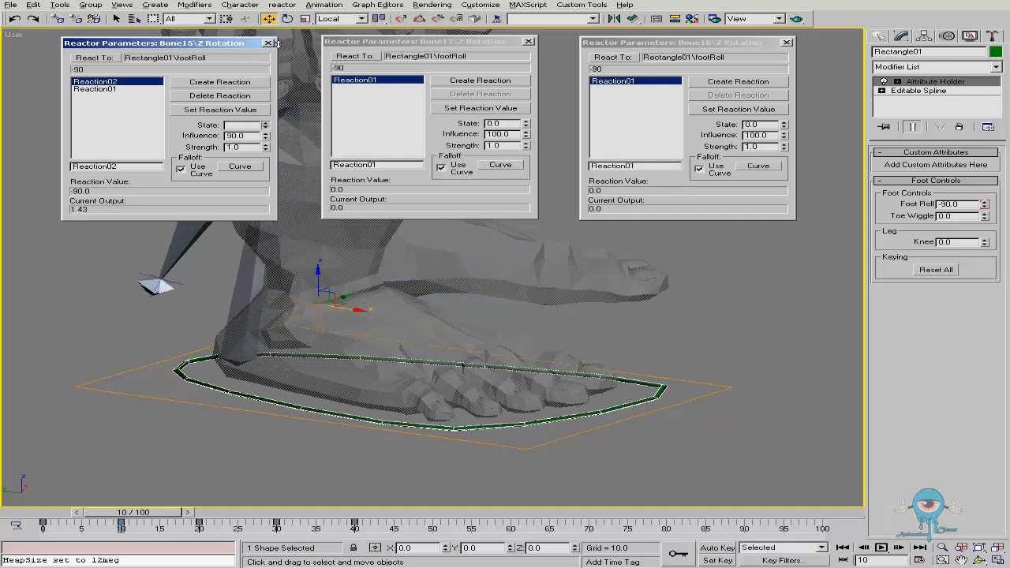
Refine the state of Bone15's -90 reaction to 1.5, checking the foot bones against the mesh from the side.
{"action": "middle_click_drag", "start_coordinate": [368, 348], "coordinate": [380, 392]}
{"action": "key", "text": "ctrl+r"}
{"action": "left_click_drag", "start_coordinate": [418, 305], "coordinate": [420, 303]}
{"action": "key", "text": "l"}
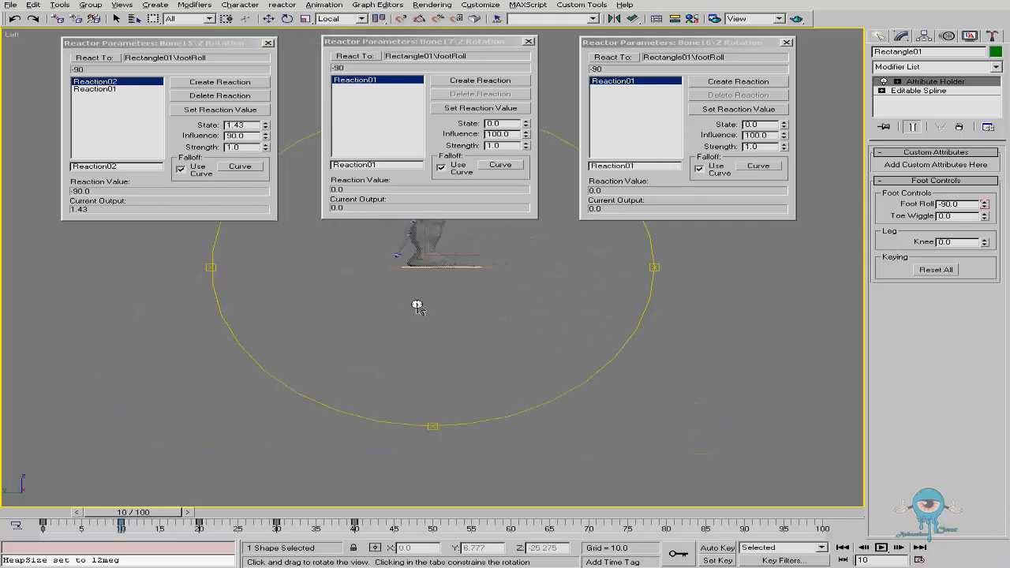
{"action": "key", "text": "ctrl+alt+z"}
{"action": "key", "text": "alt+z"}
{"action": "left_click_drag", "start_coordinate": [400, 452], "coordinate": [405, 426]}
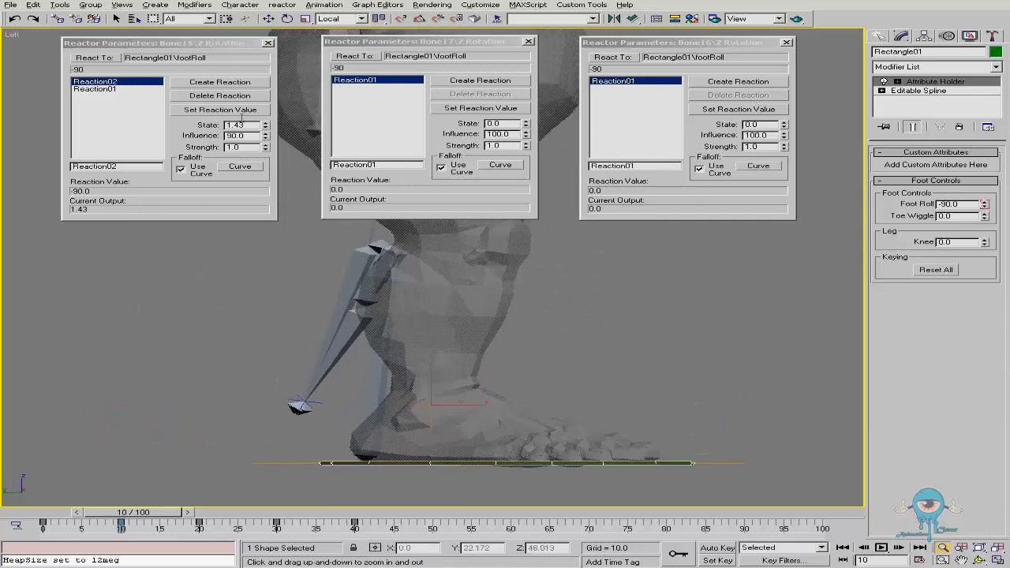
{"action": "left_click_drag", "start_coordinate": [266, 130], "coordinate": [265, 125]}
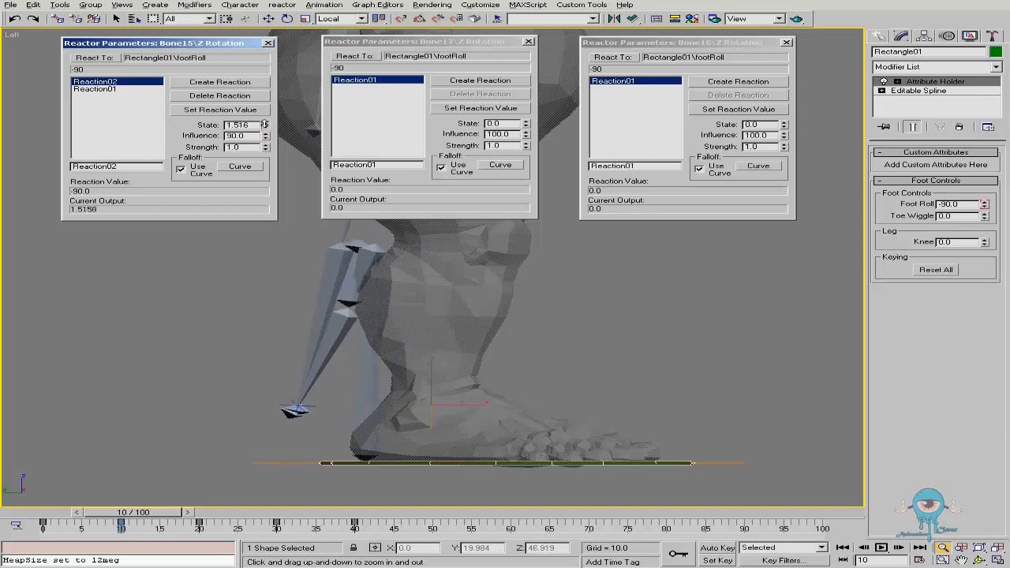
{"action": "middle_click_drag", "start_coordinate": [478, 334], "coordinate": [434, 335], "text": "alt"}
{"action": "double_click", "coordinate": [249, 125]}
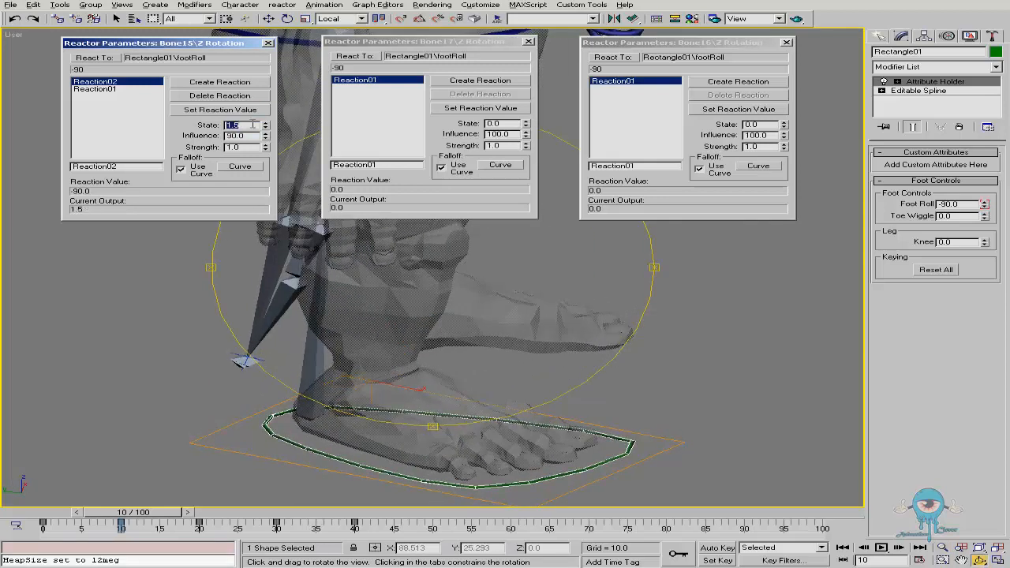
{"action": "middle_click_drag", "start_coordinate": [357, 323], "coordinate": [387, 295]}
{"action": "key", "text": "w"}
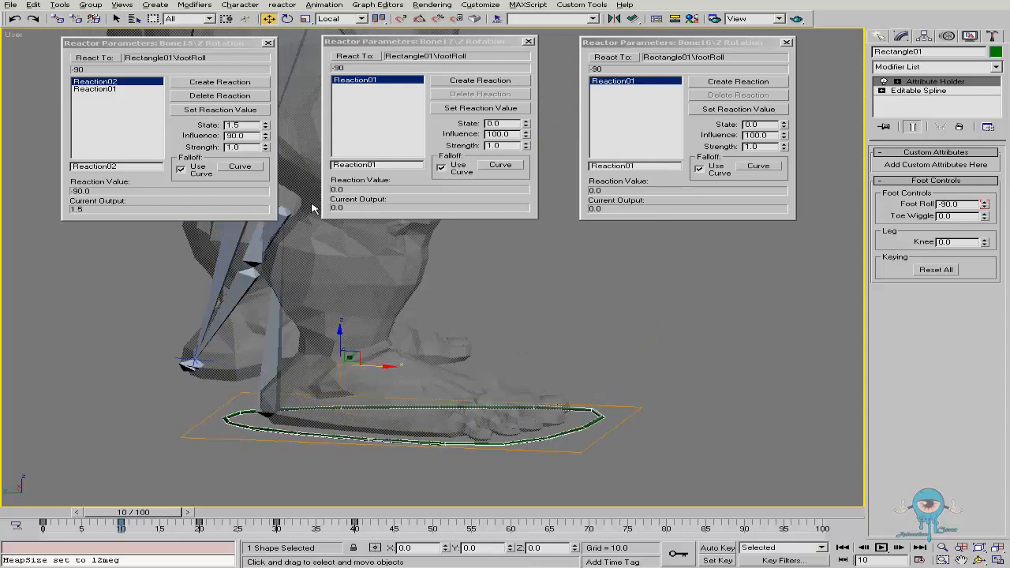
Create a reaction for Bone17 at frame 30, where Foot Roll is 45, and set its state to -0.82.
{"action": "mouse_move", "coordinate": [409, 334]}
{"action": "middle_mouse_down", "text": "alt"}
{"action": "mouse_move", "coordinate": [401, 316]}
{"action": "mouse_move", "coordinate": [408, 326]}
{"action": "middle_mouse_up", "text": "alt"}
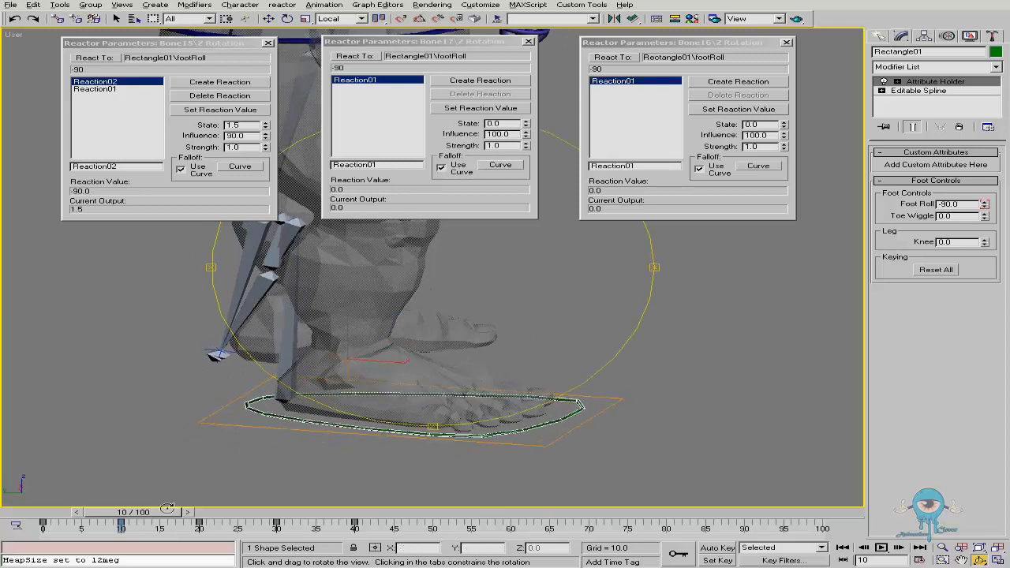
{"action": "left_click_drag", "start_coordinate": [152, 515], "coordinate": [276, 535]}
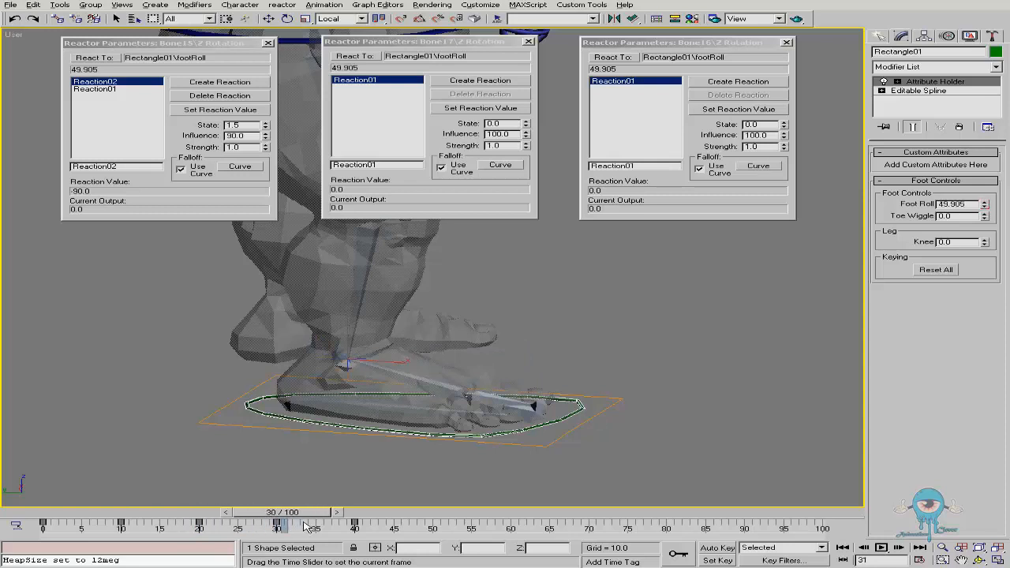
{"action": "key", "text": "ctrl+r"}
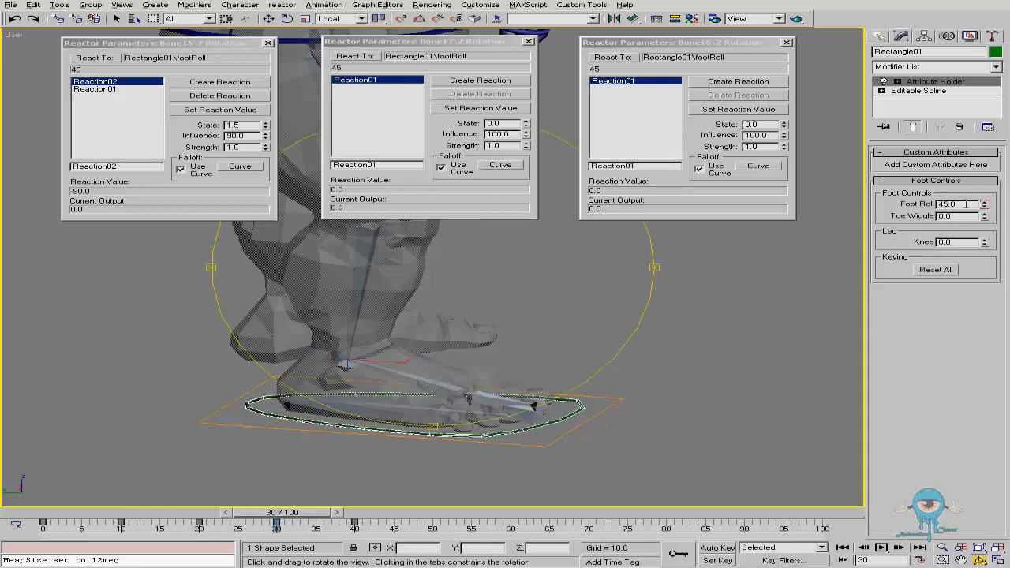
{"action": "mouse_move", "coordinate": [419, 46]}
{"action": "left_mouse_down"}
{"action": "mouse_move", "coordinate": [433, 46]}
{"action": "mouse_move", "coordinate": [415, 46]}
{"action": "left_mouse_up"}
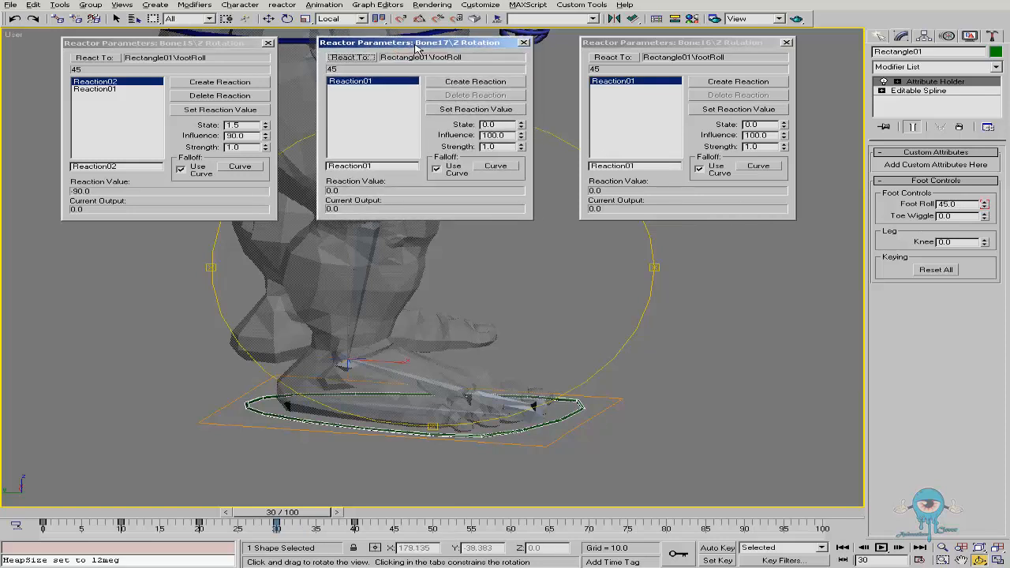
{"action": "left_click", "coordinate": [463, 84]}
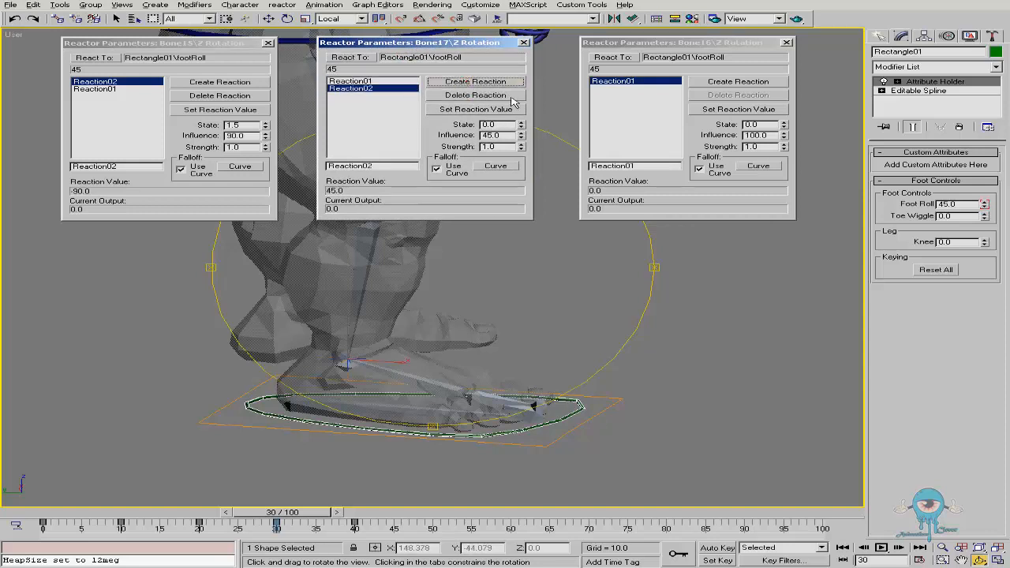
{"action": "left_click_drag", "start_coordinate": [521, 125], "coordinate": [527, 169]}
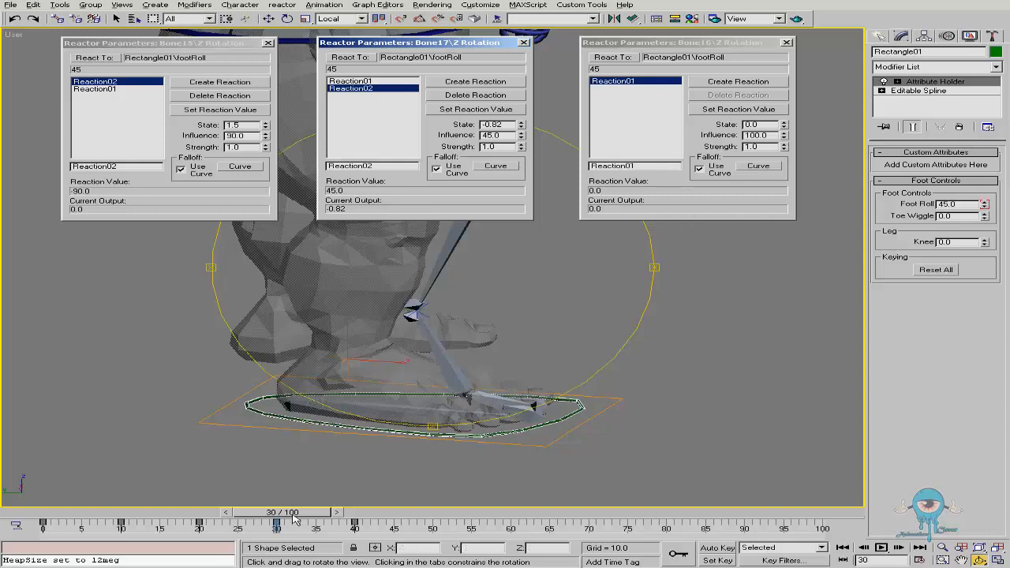
At frame 40, create a reaction for Bone16 with a state of -1.08 and one for Bone17 with a state of 0.
{"action": "left_click_drag", "start_coordinate": [294, 514], "coordinate": [373, 514]}
{"action": "key", "text": "ctrl+r"}
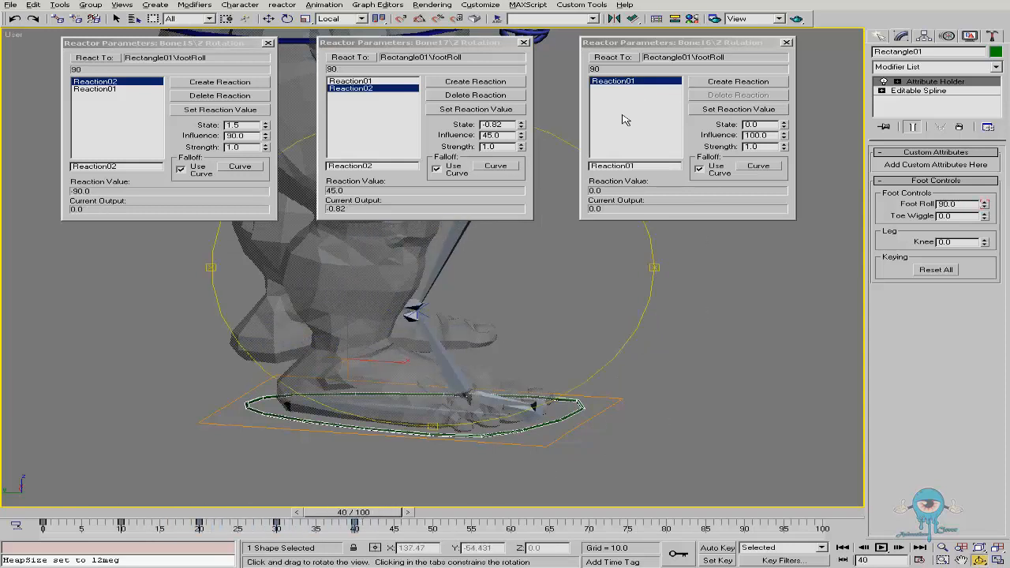
{"action": "left_click", "coordinate": [738, 83]}
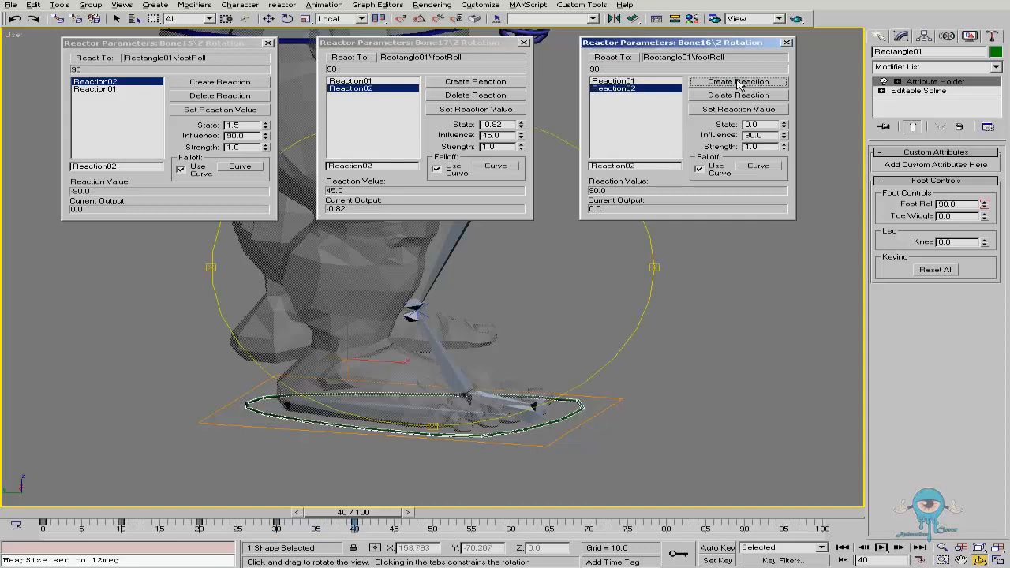
{"action": "left_click_drag", "start_coordinate": [784, 128], "coordinate": [796, 186]}
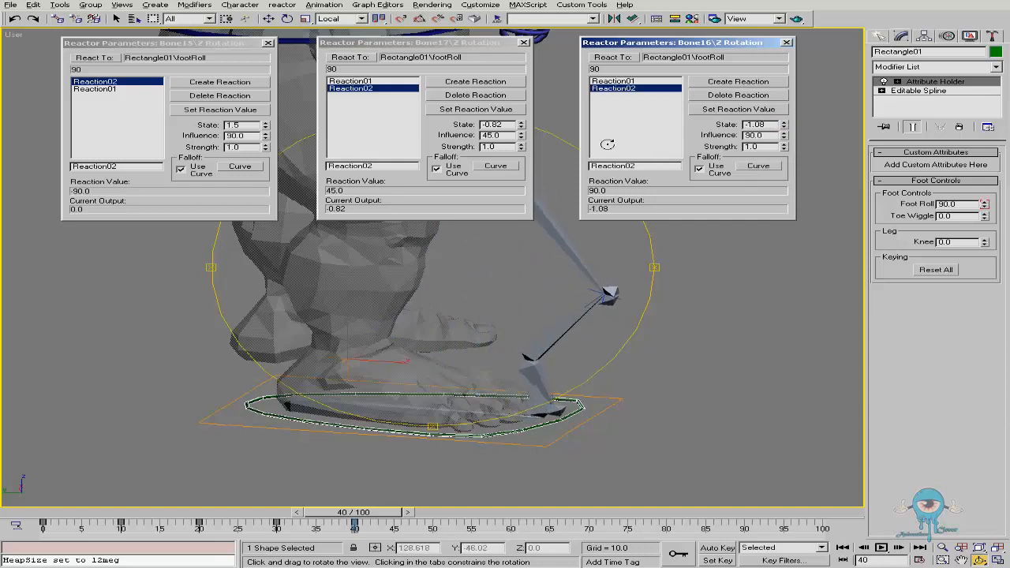
{"action": "left_click", "coordinate": [455, 83]}
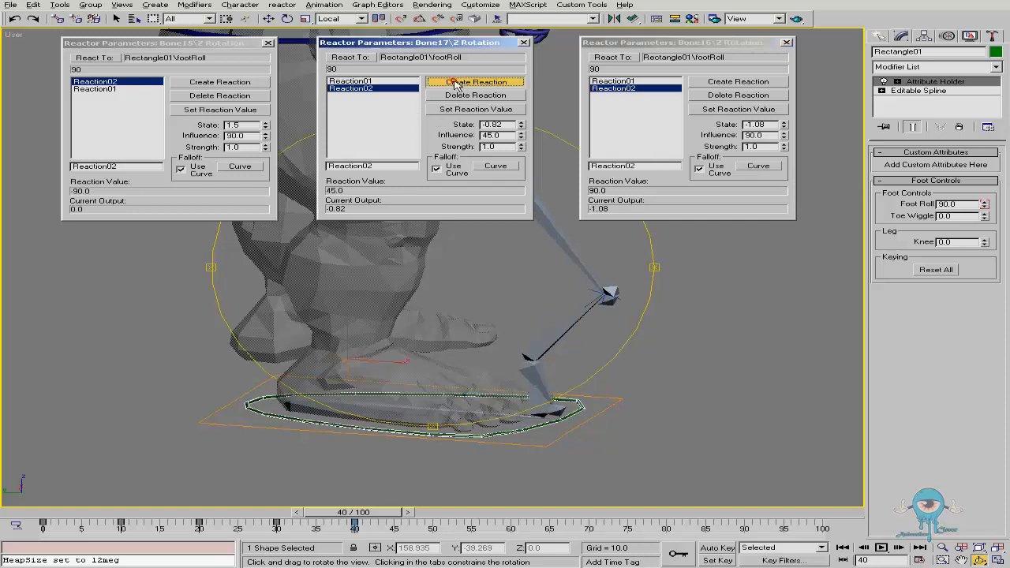
{"action": "right_click", "coordinate": [521, 128]}
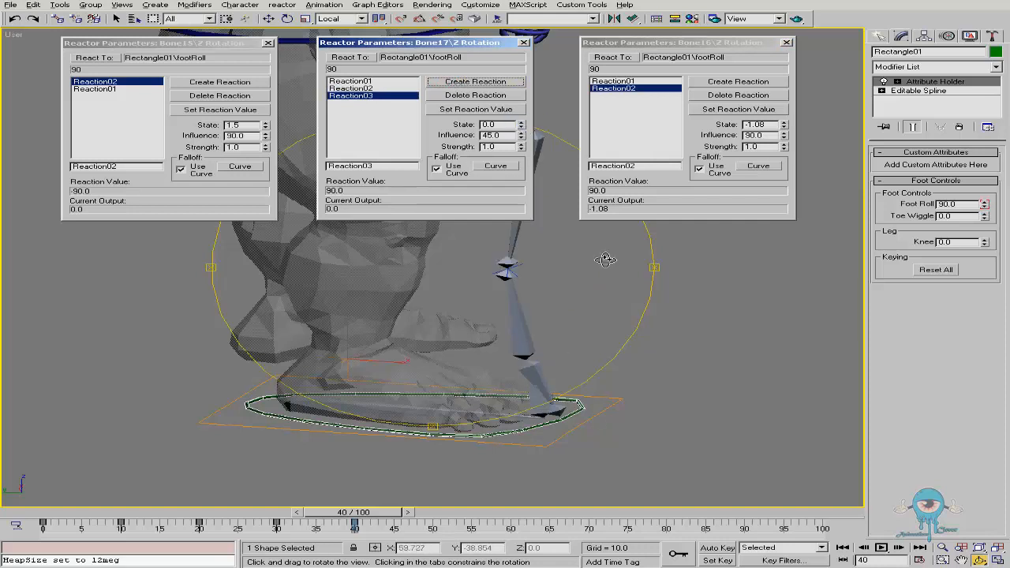
Create a reaction for Bone16 at frame 30 with a state of 0, and scrub to frame 40 to check the roll.
{"action": "left_click_drag", "start_coordinate": [362, 514], "coordinate": [293, 517]}
{"action": "key", "text": "ctrl+r"}
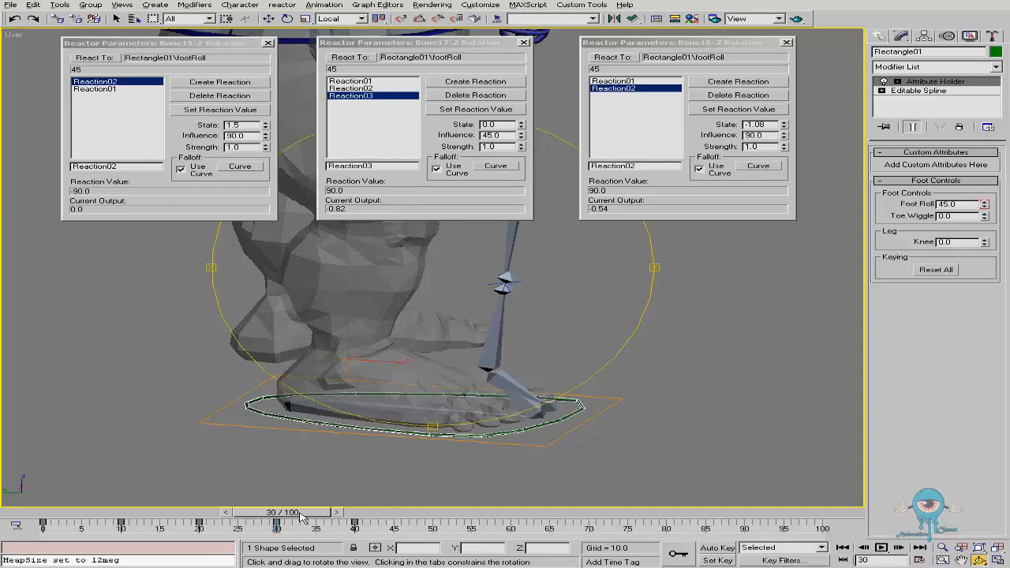
{"action": "left_click", "coordinate": [669, 87]}
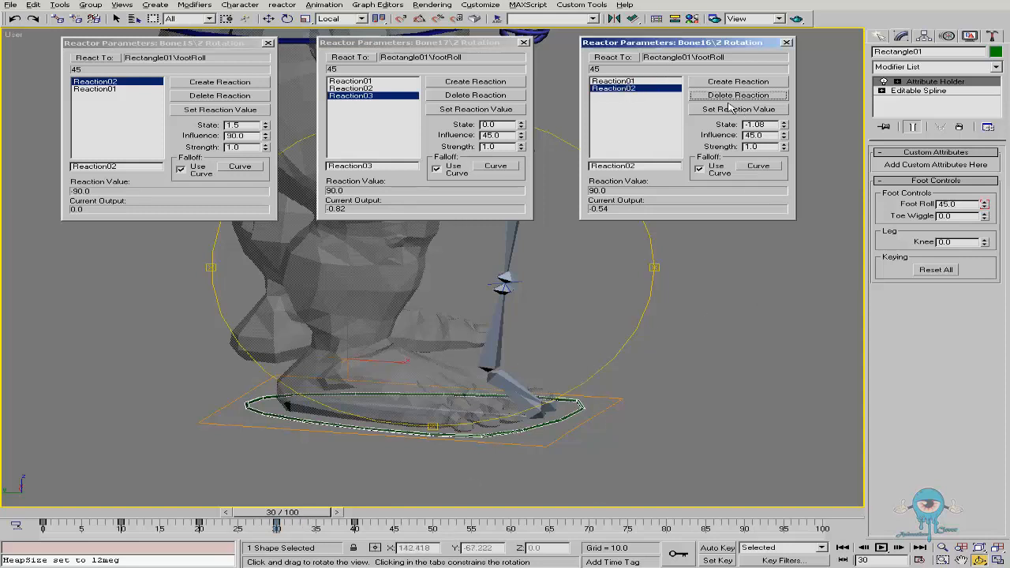
{"action": "left_click_drag", "start_coordinate": [298, 517], "coordinate": [299, 517]}
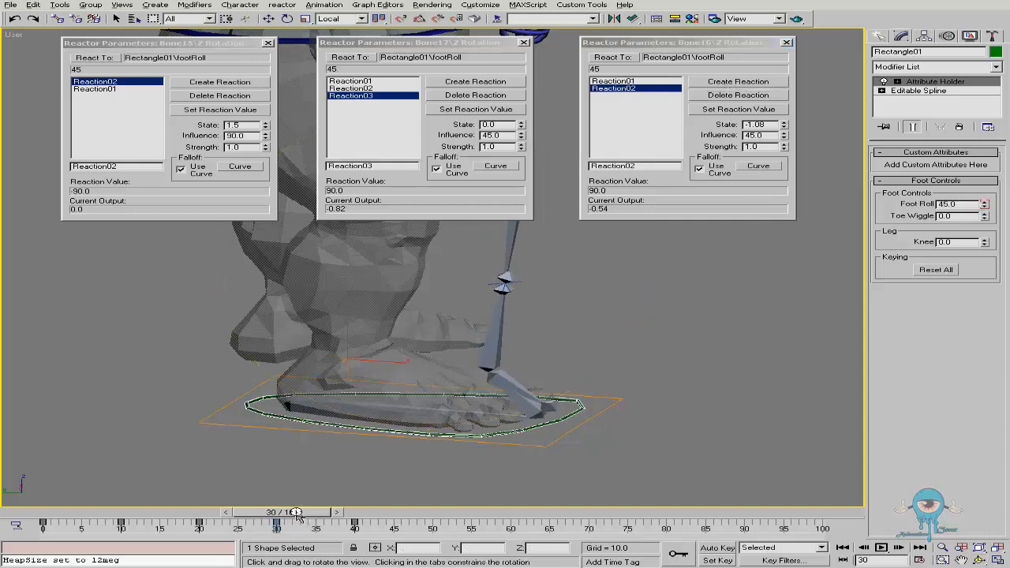
{"action": "left_click", "coordinate": [759, 83]}
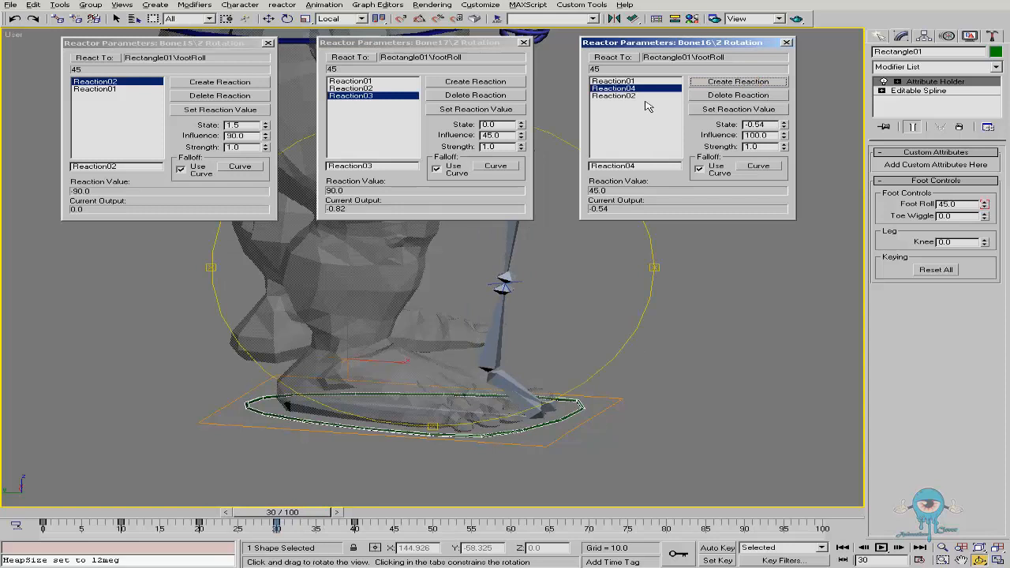
{"action": "right_click", "coordinate": [784, 127]}
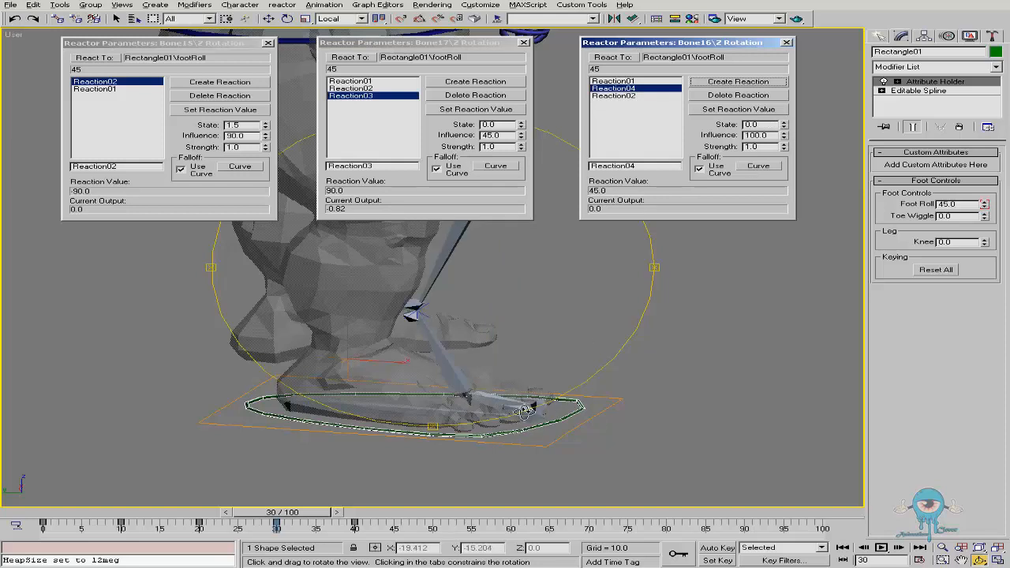
{"action": "left_click_drag", "start_coordinate": [307, 517], "coordinate": [385, 534]}
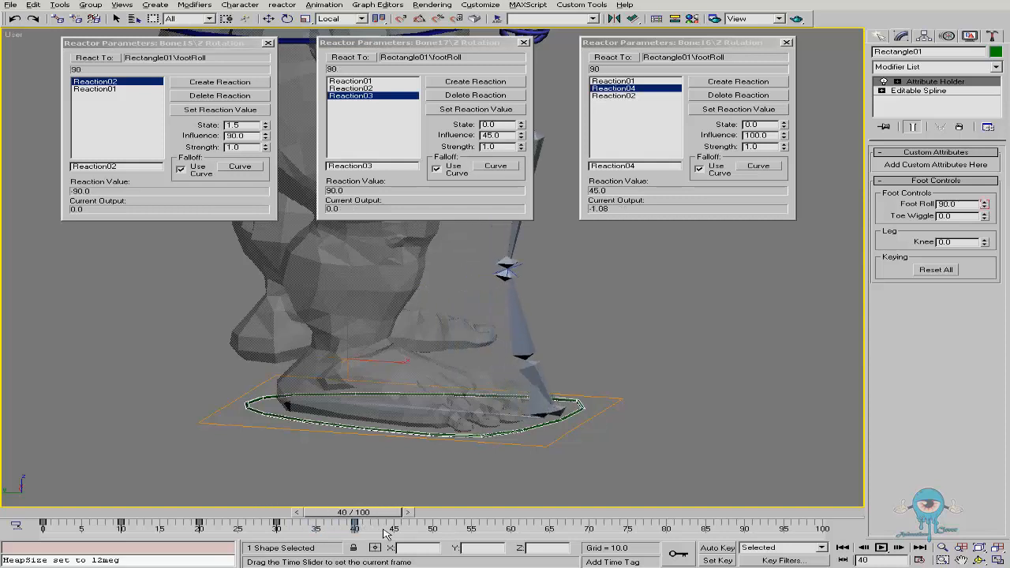
At frame 0, convert the 0 point of Bone15's reaction curve to Bezier-Corner and flatten its handle to ease the curve.
{"action": "key", "text": "ctrl+r"}
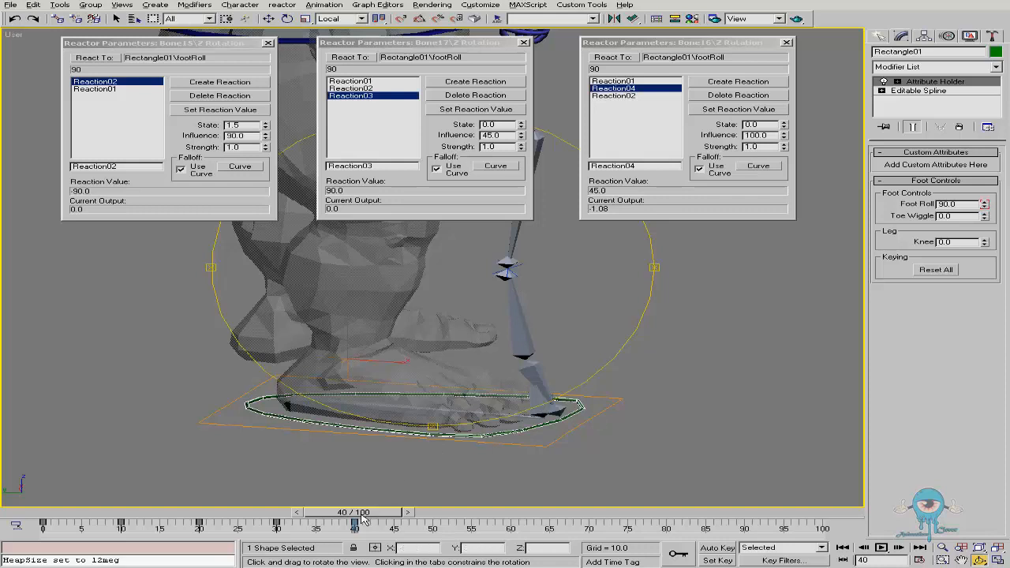
{"action": "left_click_drag", "start_coordinate": [350, 514], "coordinate": [65, 489]}
{"action": "key", "text": "ctrl+r"}
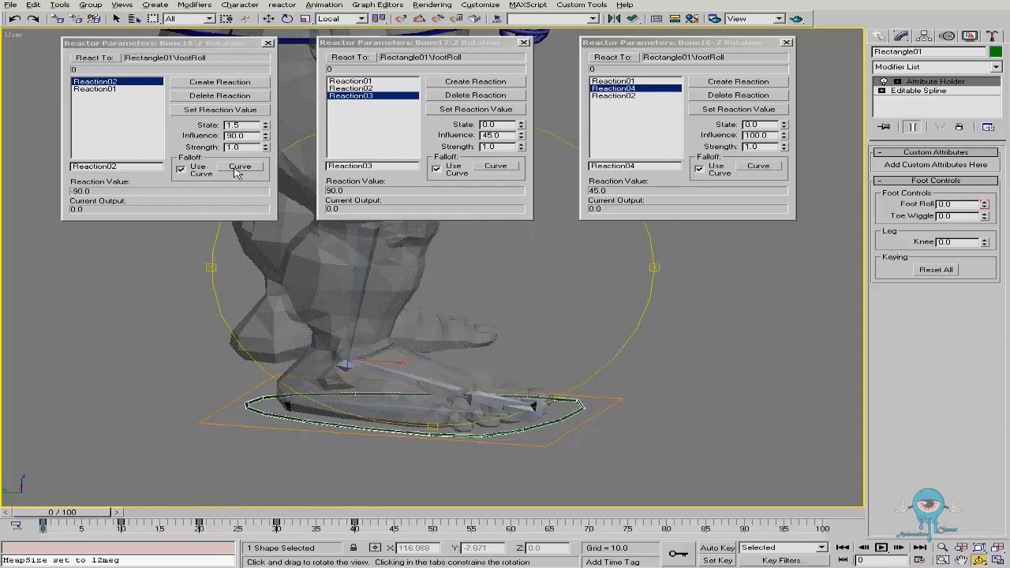
{"action": "left_click", "coordinate": [238, 167]}
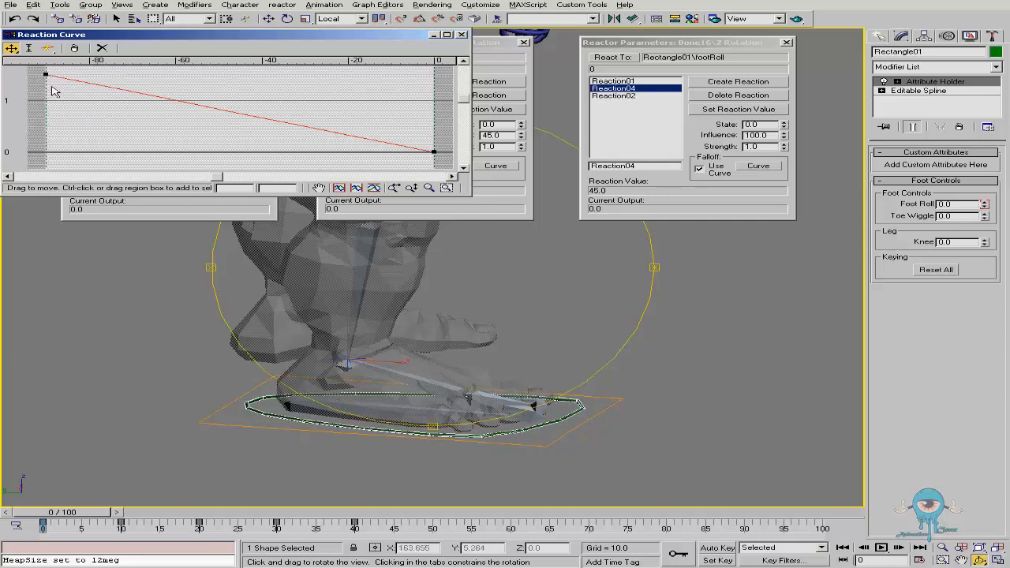
{"action": "left_click", "coordinate": [436, 151]}
{"action": "left_click", "coordinate": [462, 34]}
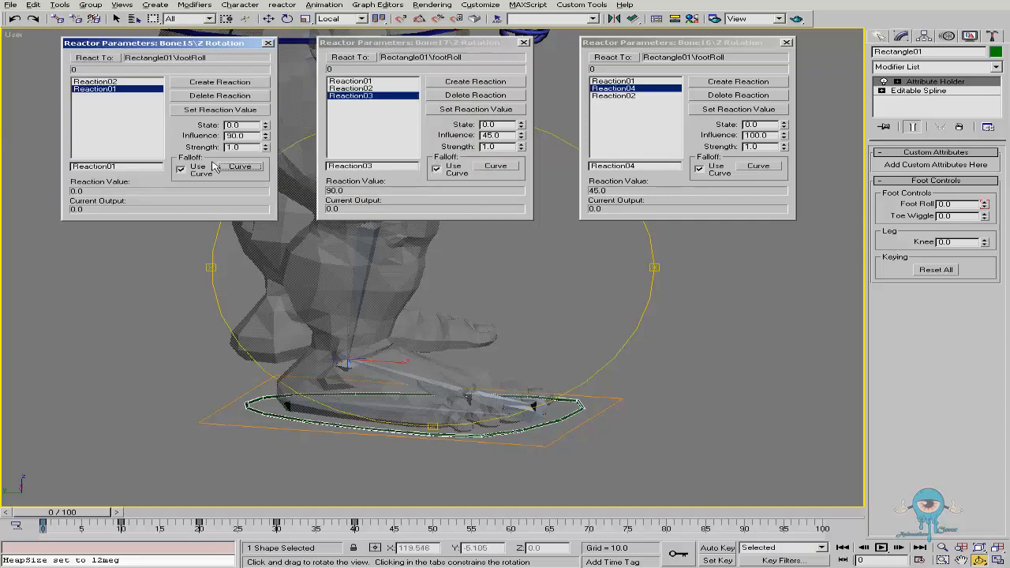
{"action": "left_click", "coordinate": [240, 167]}
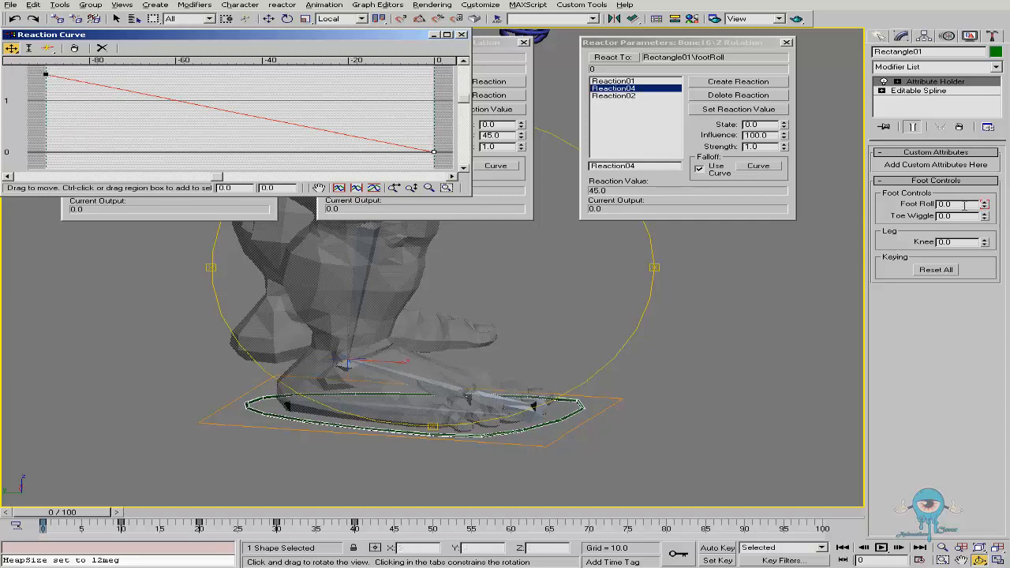
{"action": "right_click", "coordinate": [433, 152]}
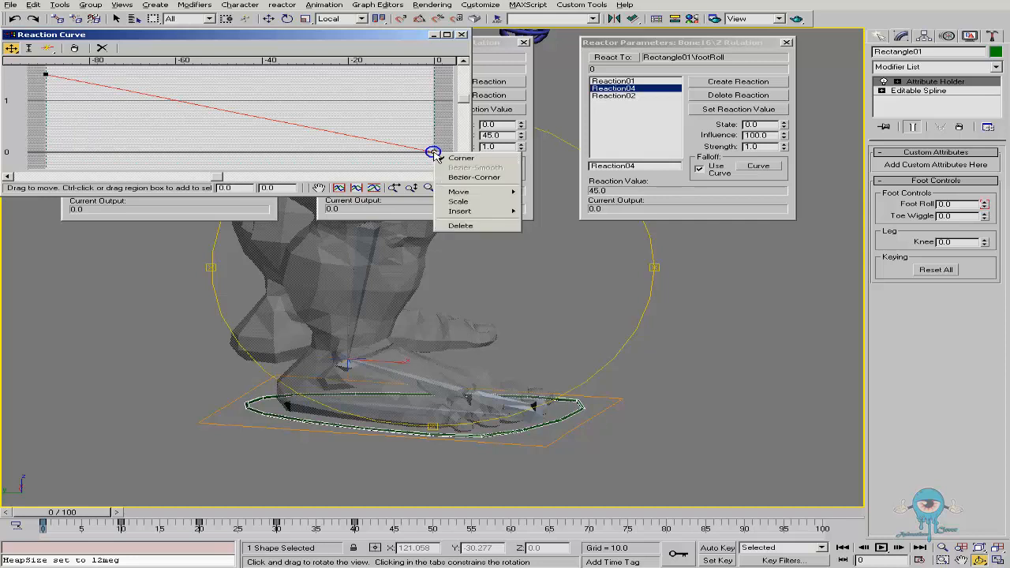
{"action": "left_click", "coordinate": [465, 178]}
{"action": "left_click_drag", "start_coordinate": [334, 132], "coordinate": [329, 150]}
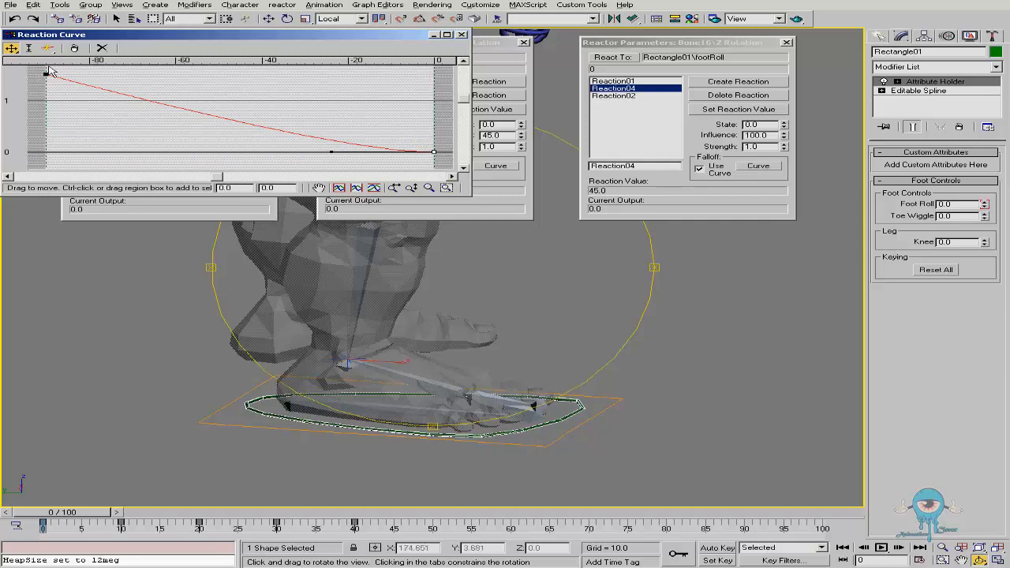
In Bone17's reaction curve, make the two end points Bezier-Corner and the middle point at 45 Bezier-Smooth.
{"action": "left_click", "coordinate": [496, 166]}
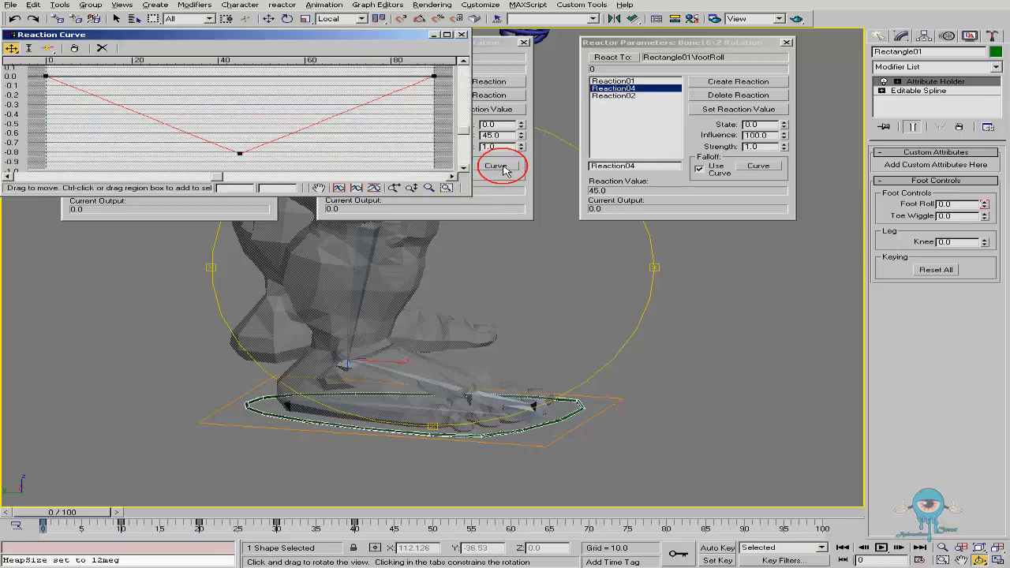
{"action": "left_click_drag", "start_coordinate": [390, 39], "coordinate": [545, 78]}
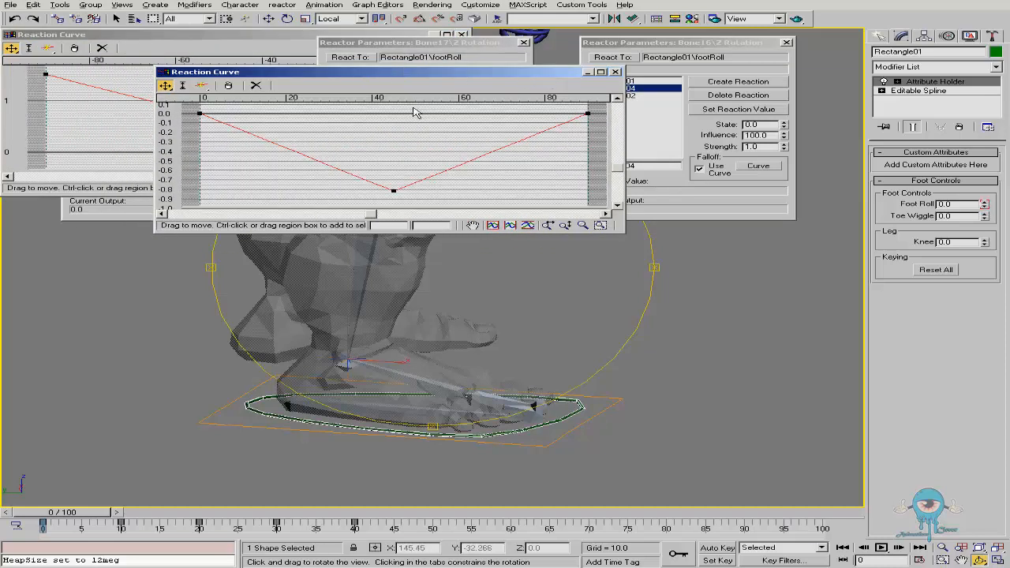
{"action": "left_click_drag", "start_coordinate": [194, 108], "coordinate": [609, 213]}
{"action": "right_click", "coordinate": [200, 112]}
{"action": "left_click", "coordinate": [243, 144]}
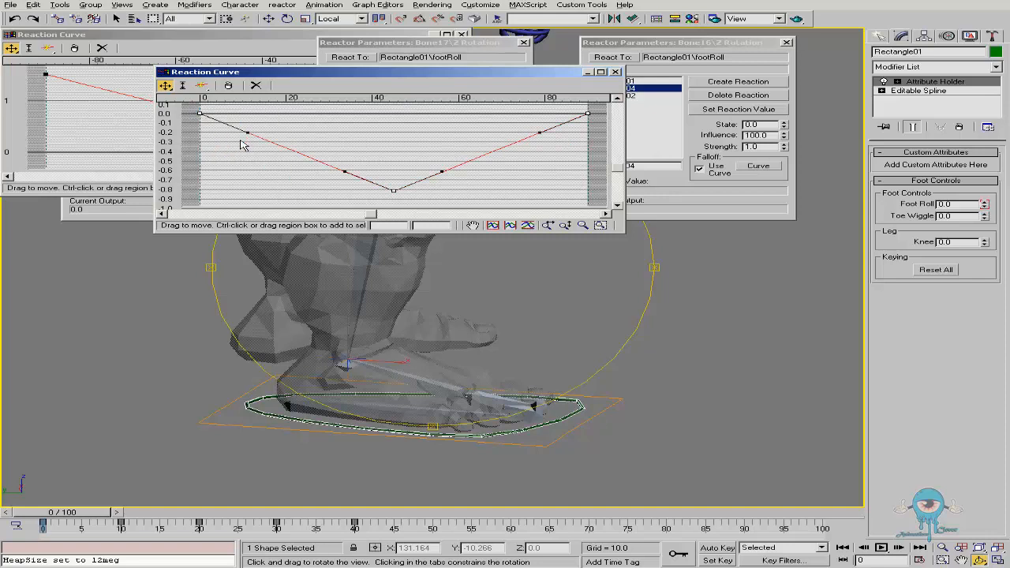
{"action": "left_click", "coordinate": [392, 190]}
{"action": "right_click", "coordinate": [394, 191]}
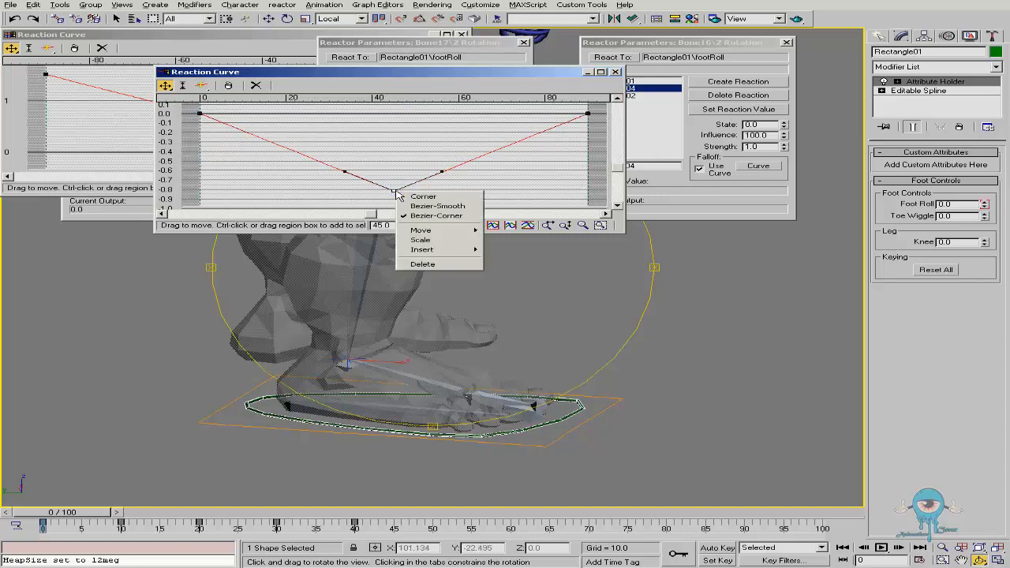
{"action": "left_click", "coordinate": [437, 206]}
Flatten the handles of the 0 and 90 end points on Bone17's reaction curve to level with 0.
{"action": "left_click", "coordinate": [200, 113]}
{"action": "left_click_drag", "start_coordinate": [248, 140], "coordinate": [257, 114]}
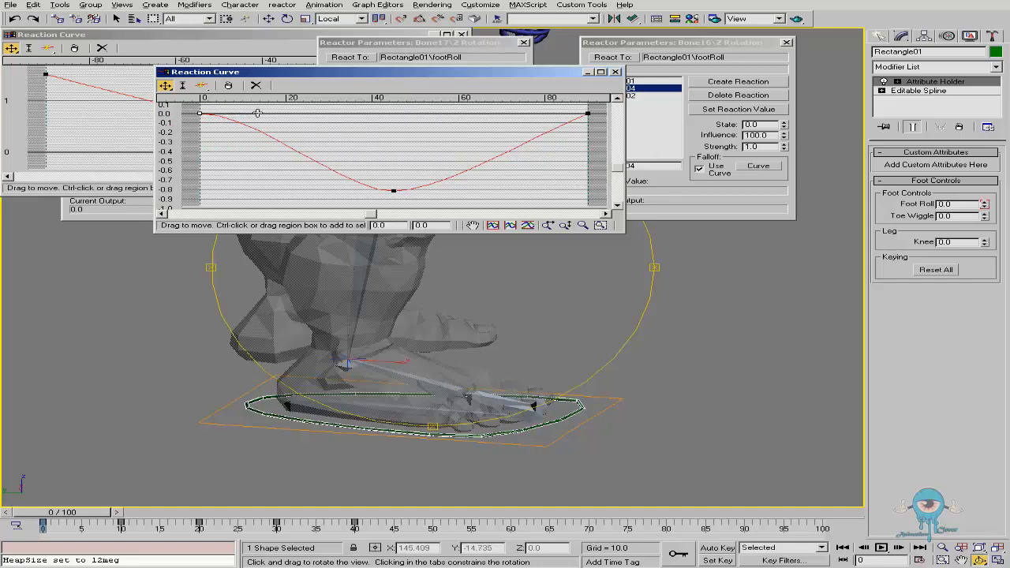
{"action": "left_click", "coordinate": [589, 113]}
{"action": "left_click_drag", "start_coordinate": [541, 135], "coordinate": [537, 114]}
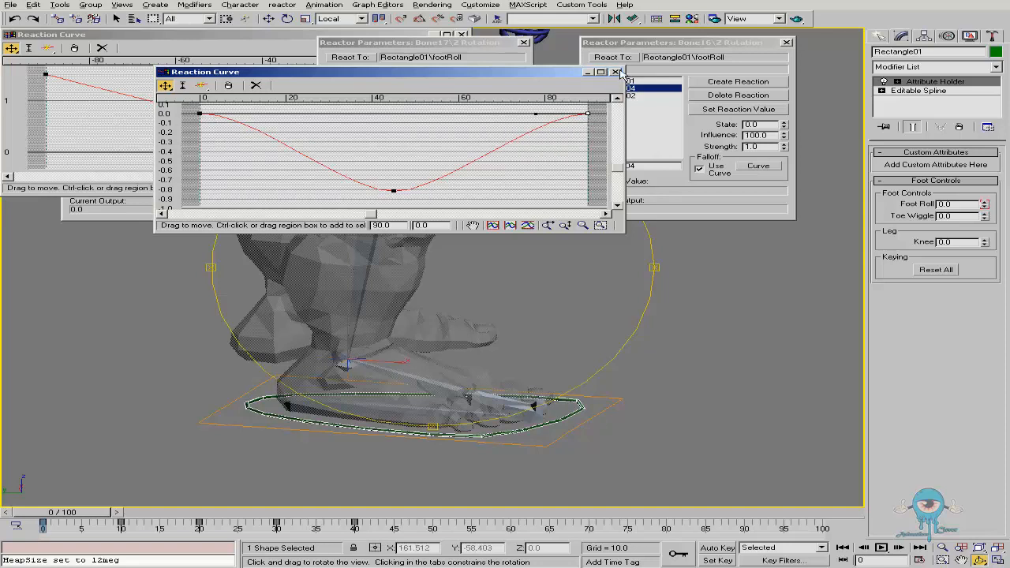
Convert the 45 point of Bone16's reaction curve to Bezier-Corner and flatten its outgoing handle.
{"action": "left_click", "coordinate": [757, 166]}
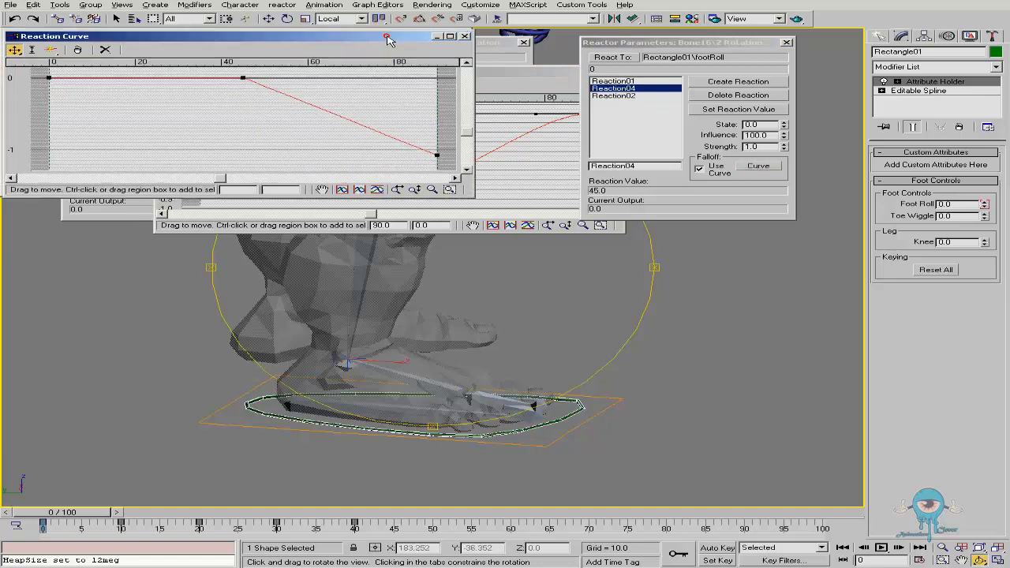
{"action": "left_click_drag", "start_coordinate": [387, 39], "coordinate": [768, 85]}
{"action": "left_click", "coordinate": [619, 123]}
{"action": "right_click", "coordinate": [616, 120]}
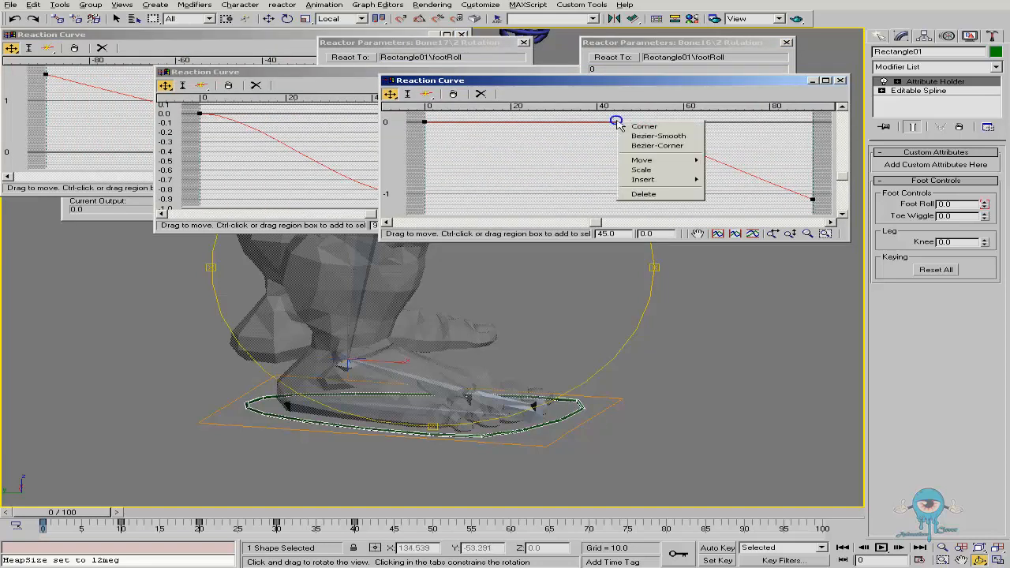
{"action": "left_click", "coordinate": [643, 150]}
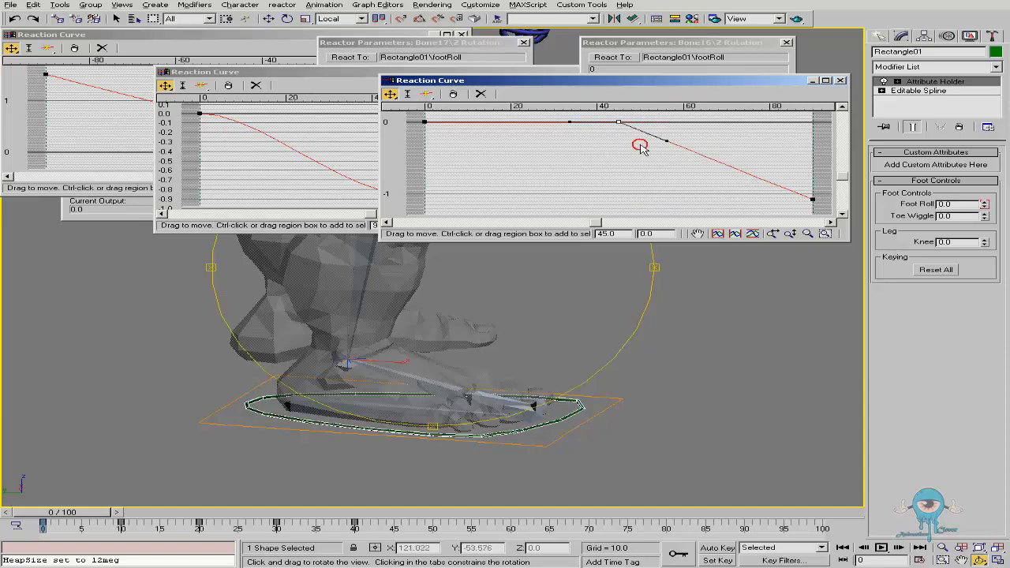
{"action": "left_click_drag", "start_coordinate": [668, 142], "coordinate": [678, 122]}
Review the three reaction curves and scrub the foot animation between frames 0 and 20.
{"action": "left_click", "coordinate": [210, 60]}
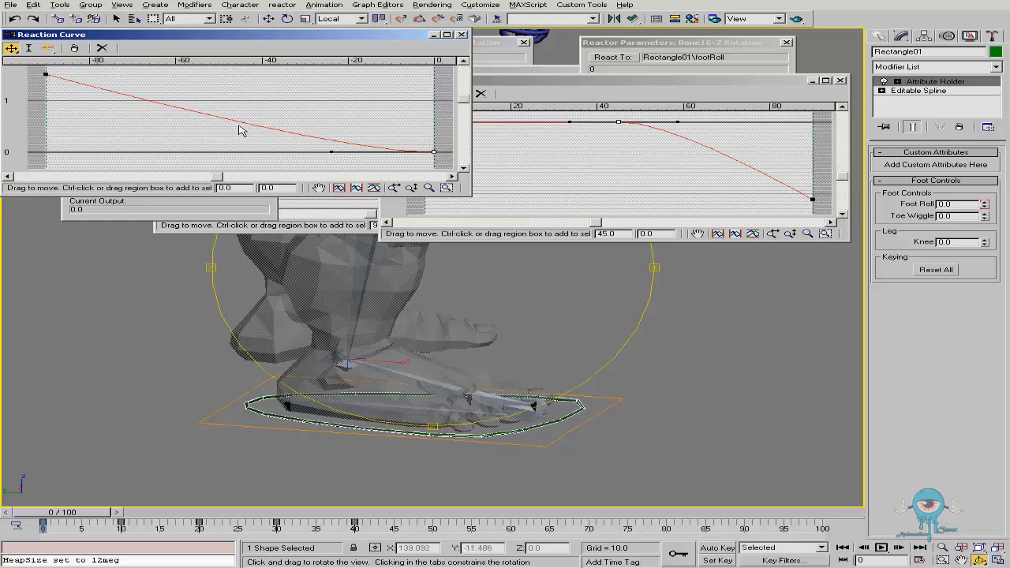
{"action": "left_click", "coordinate": [323, 227]}
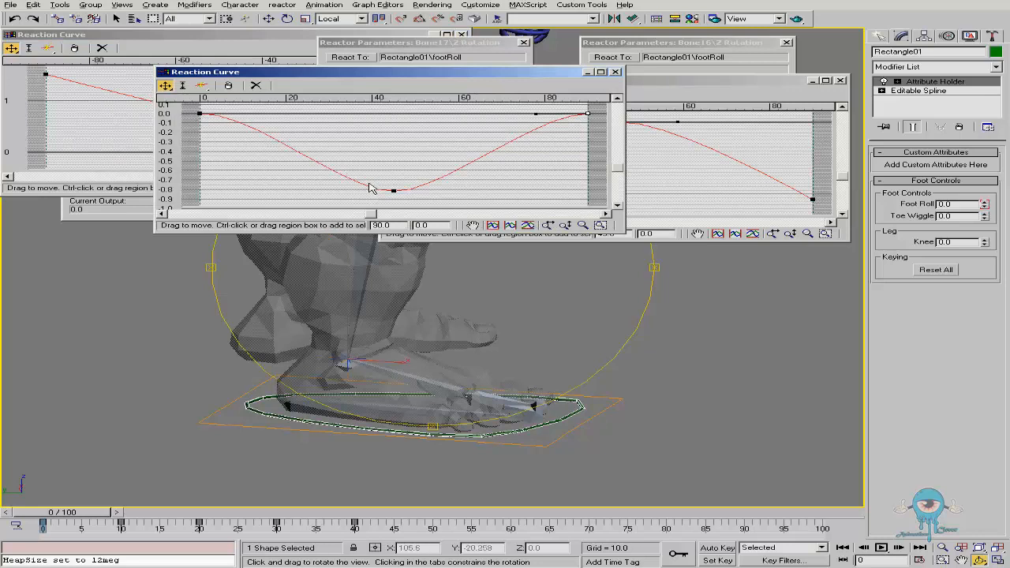
{"action": "left_click", "coordinate": [667, 91]}
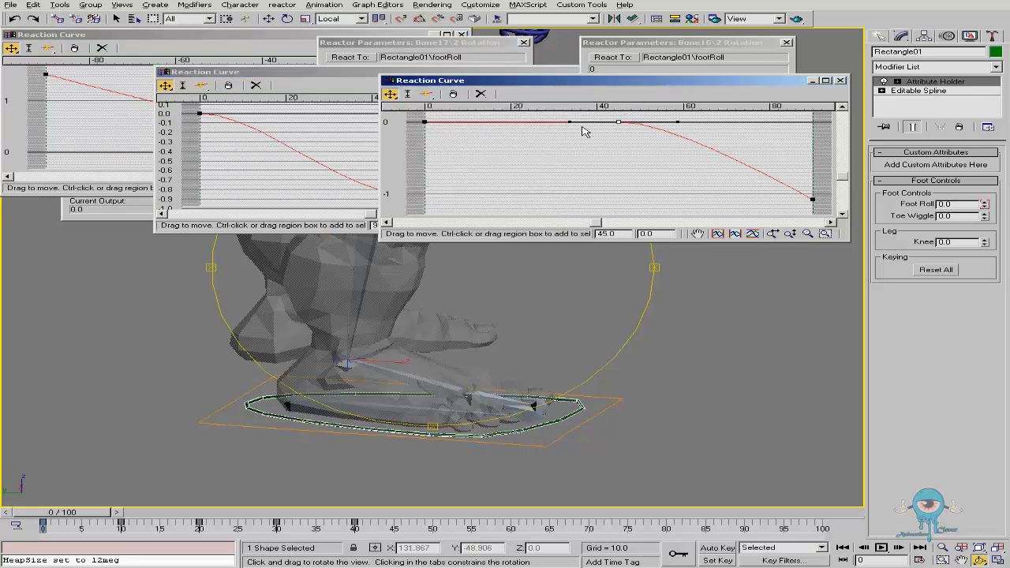
{"action": "left_click", "coordinate": [509, 71]}
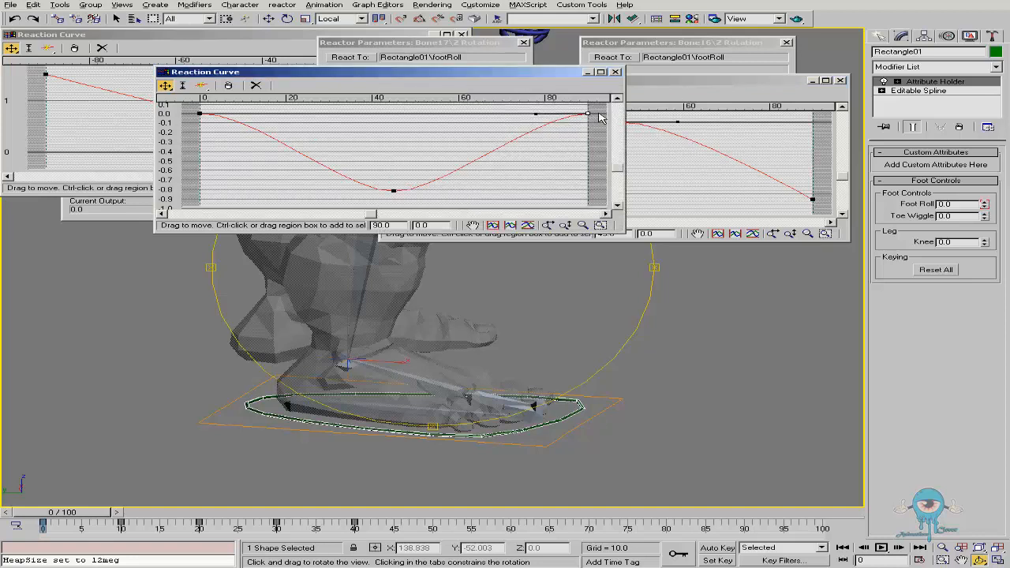
{"action": "left_click_drag", "start_coordinate": [79, 517], "coordinate": [224, 530]}
{"action": "key", "text": "ctrl+r"}
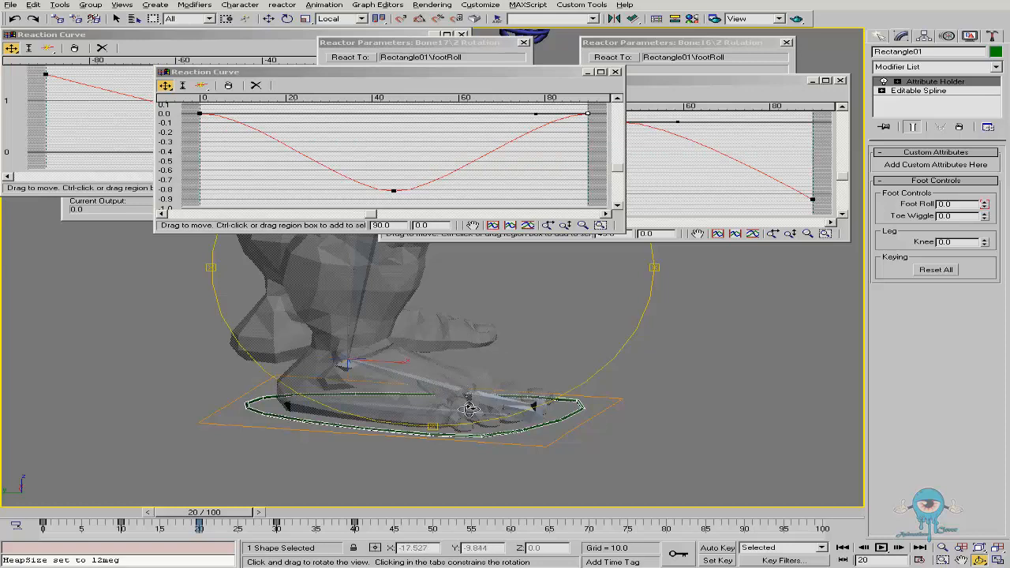
{"action": "left_click_drag", "start_coordinate": [215, 516], "coordinate": [66, 514]}
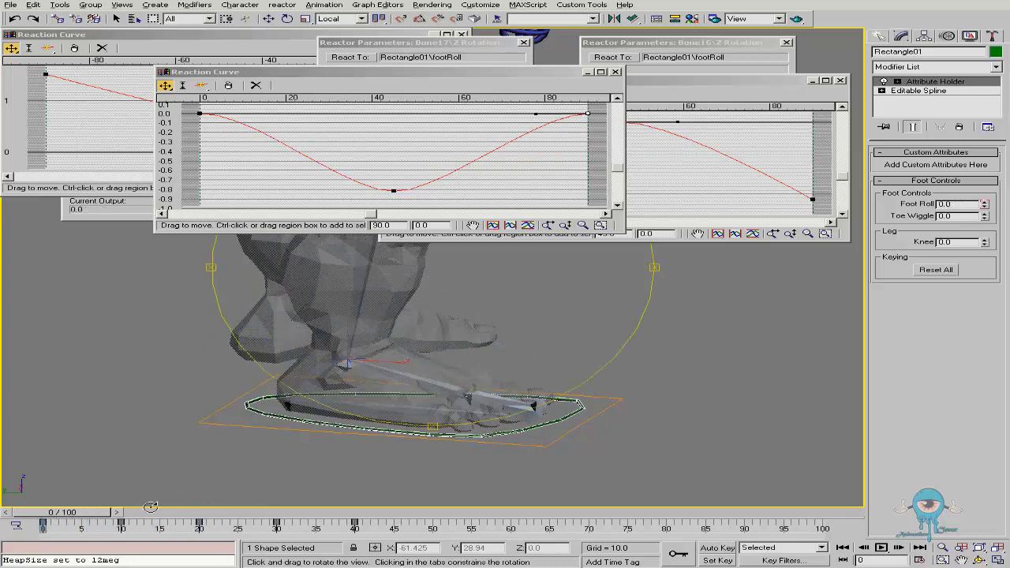
Close the three reaction curve windows and the reactor parameters of Bone15, Bone17 and Bone16.
{"action": "left_click", "coordinate": [840, 80]}
{"action": "left_click", "coordinate": [556, 72]}
{"action": "left_click", "coordinate": [621, 72]}
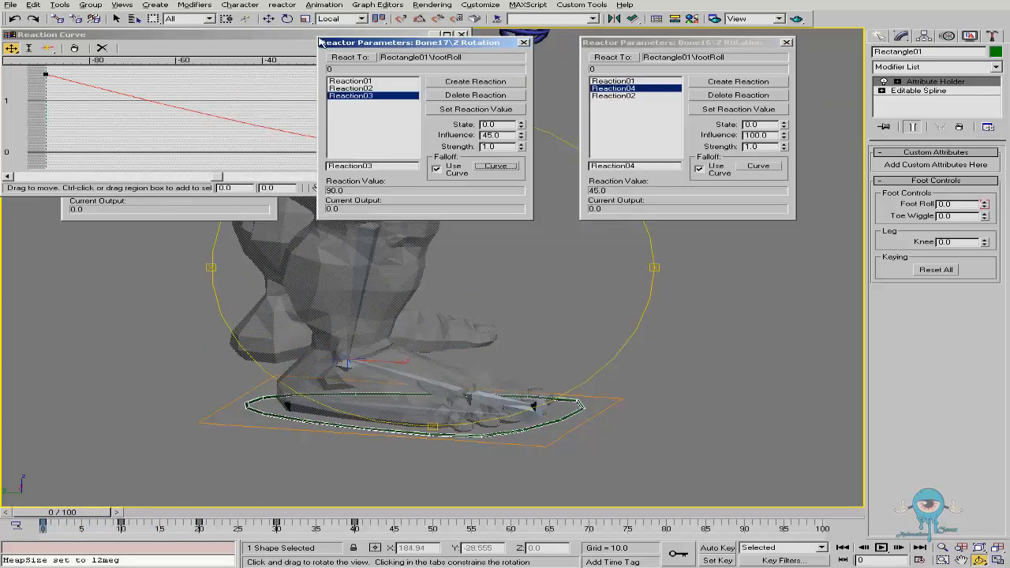
{"action": "left_click", "coordinate": [292, 35]}
{"action": "left_click", "coordinate": [462, 35]}
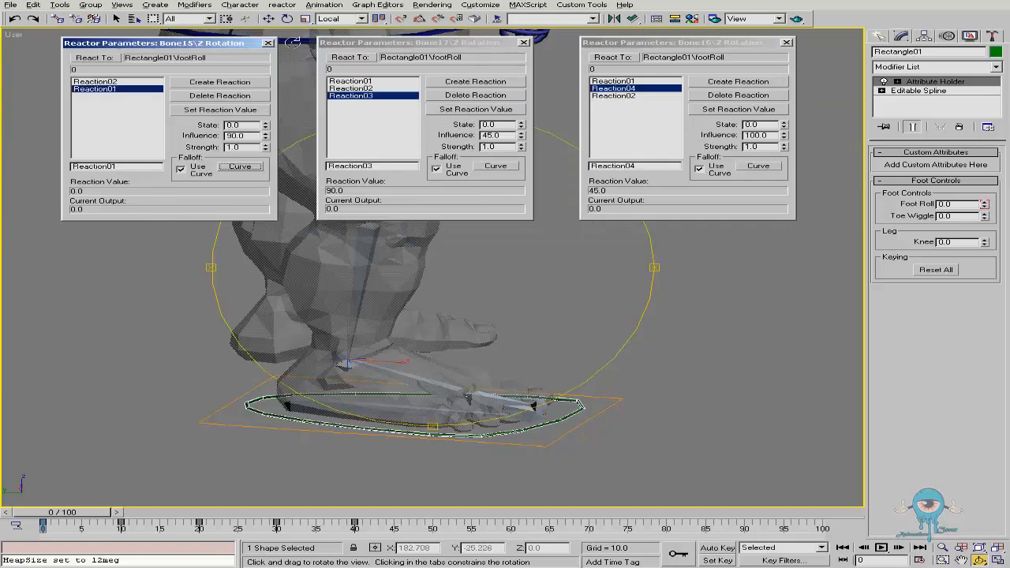
{"action": "left_click", "coordinate": [269, 43]}
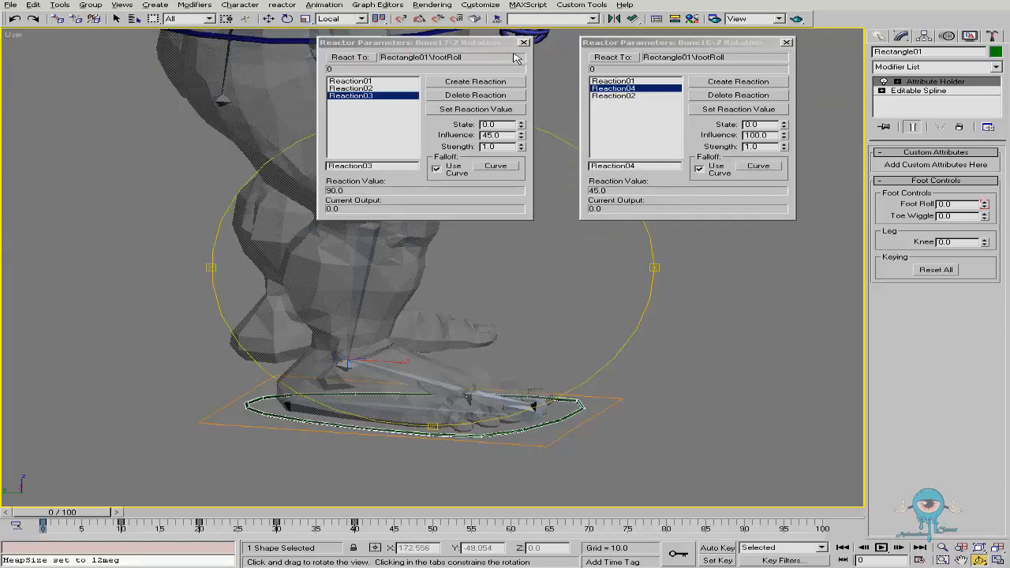
{"action": "left_click", "coordinate": [523, 42]}
{"action": "left_click", "coordinate": [786, 42]}
Select the toe bone Bone19 and freeze its transform.
{"action": "left_click_drag", "start_coordinate": [458, 280], "coordinate": [440, 309]}
{"action": "middle_click_drag", "start_coordinate": [441, 308], "coordinate": [436, 312], "text": "alt"}
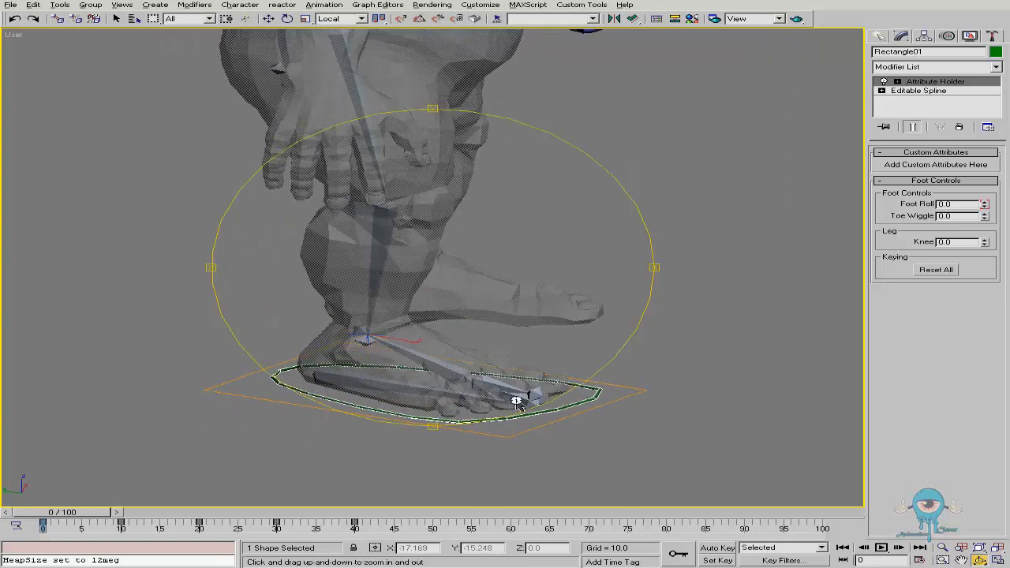
{"action": "scroll", "coordinate": [521, 398], "scroll_direction": "up", "scroll_amount": 5}
{"action": "left_click", "coordinate": [489, 365]}
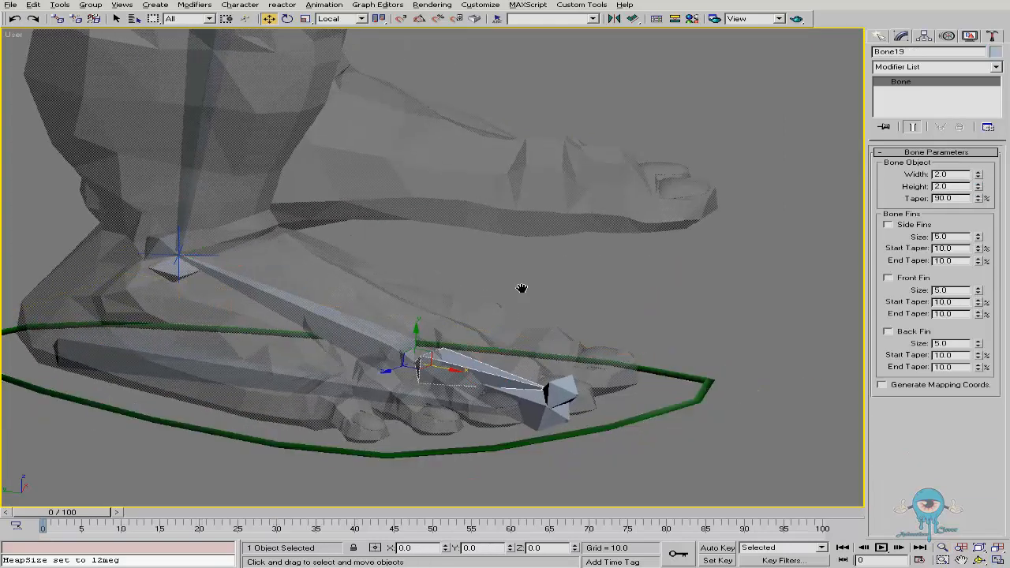
{"action": "middle_click_drag", "start_coordinate": [520, 289], "coordinate": [587, 283]}
{"action": "scroll", "coordinate": [500, 324], "scroll_direction": "down", "scroll_amount": 1}
{"action": "middle_click_drag", "start_coordinate": [527, 353], "coordinate": [506, 307]}
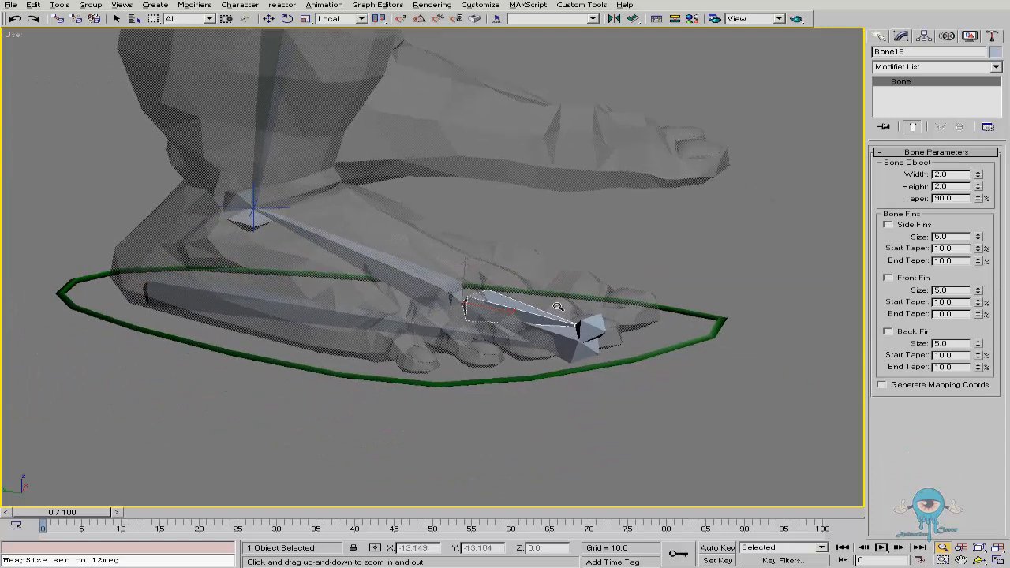
{"action": "key", "text": "w"}
{"action": "left_click", "coordinate": [582, 372]}
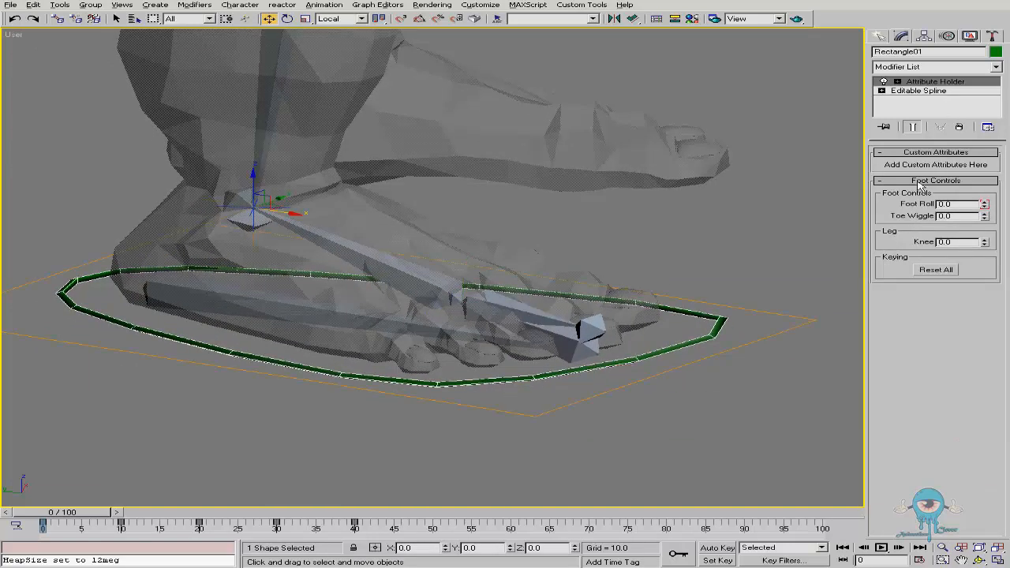
{"action": "left_click", "coordinate": [538, 308]}
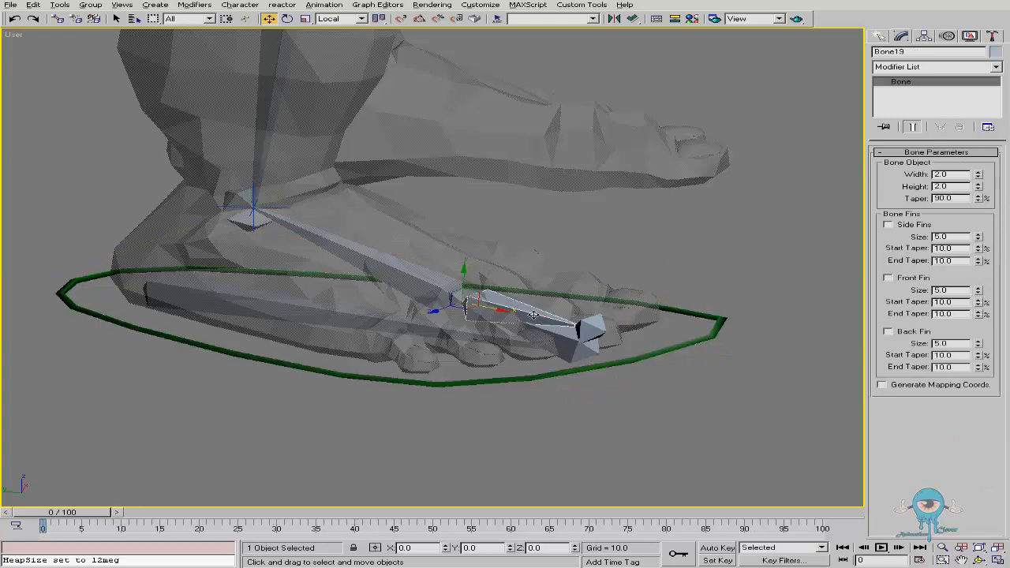
{"action": "right_click", "coordinate": [335, 355]}
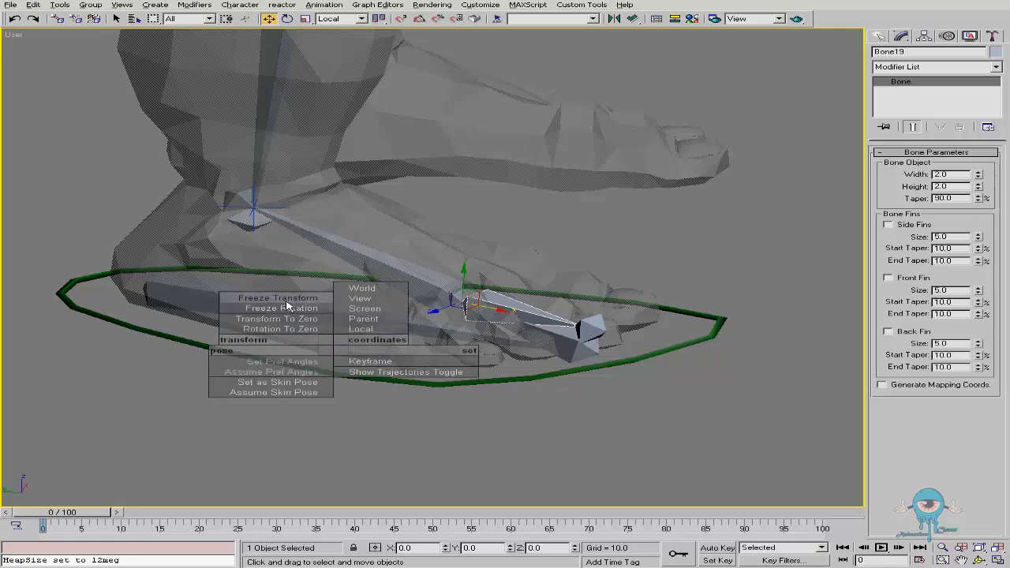
{"action": "left_click", "coordinate": [261, 294]}
{"action": "left_click", "coordinate": [476, 323]}
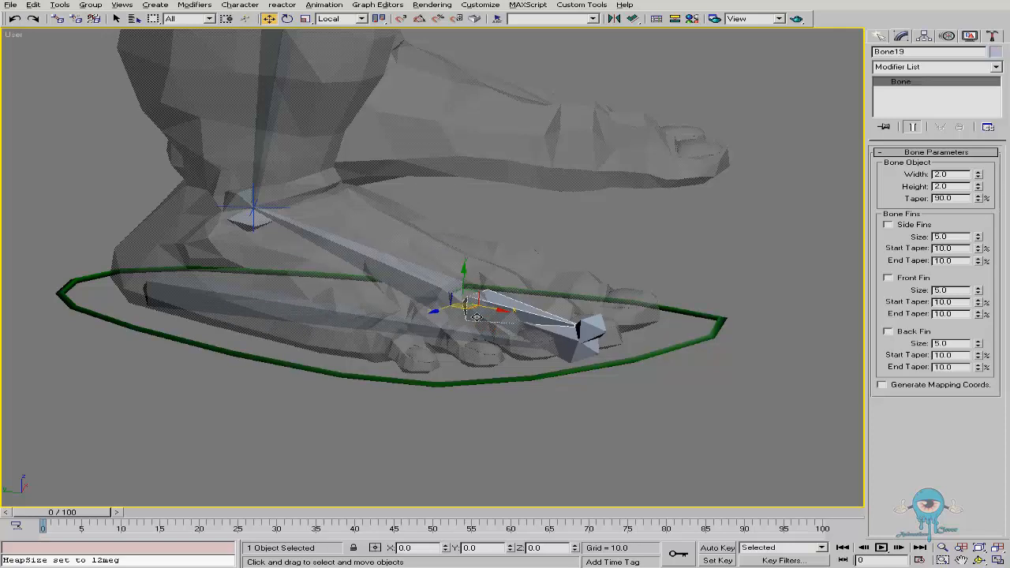
Open parameter wiring between Bone19's Zero Euler XYZ Z Rotation and the foot control's footControls toes attribute.
{"action": "middle_click_drag", "start_coordinate": [432, 322], "coordinate": [394, 313], "text": "alt"}
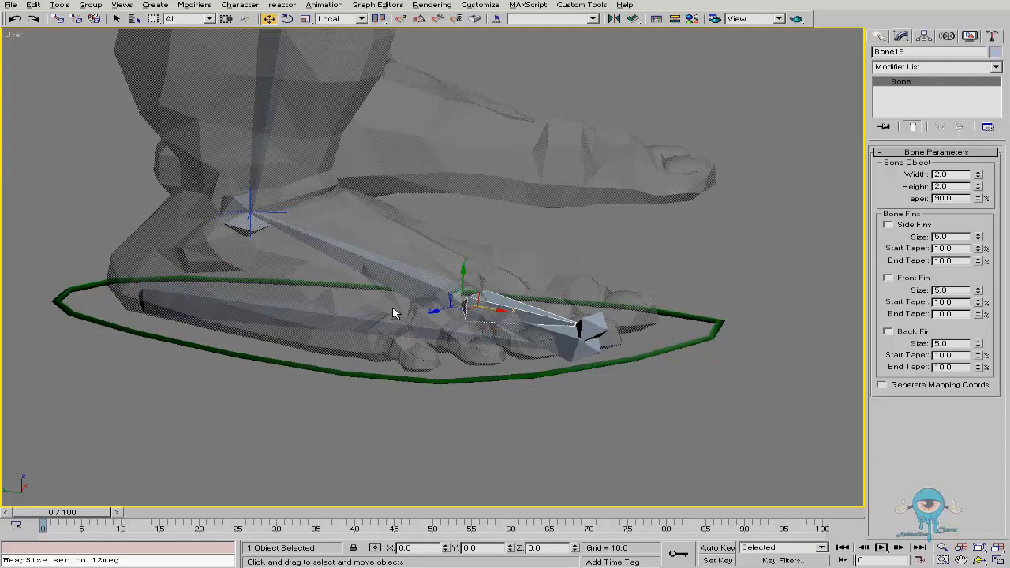
{"action": "right_click", "coordinate": [487, 309]}
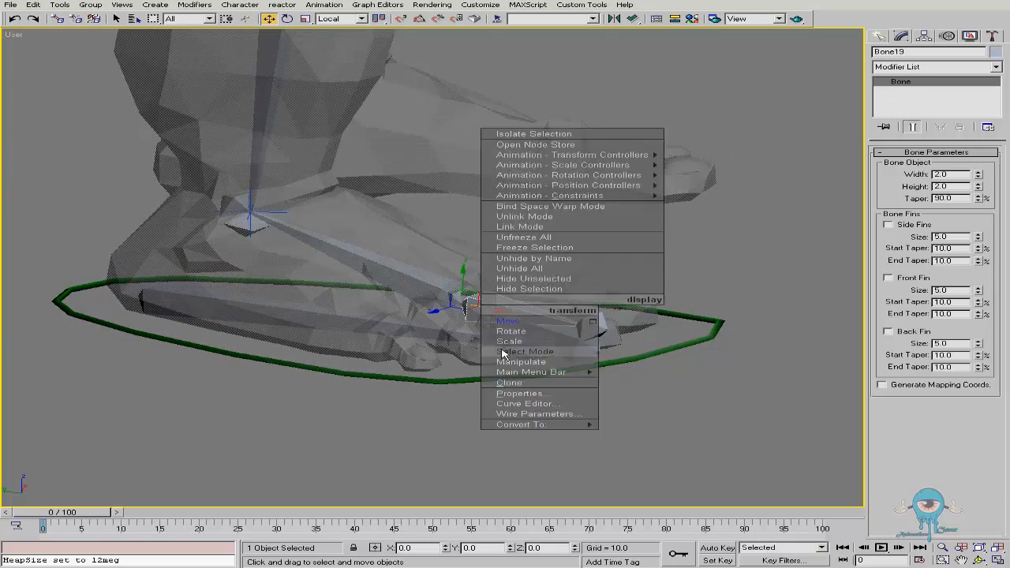
{"action": "left_click", "coordinate": [505, 414]}
{"action": "mouse_move", "coordinate": [463, 310]}
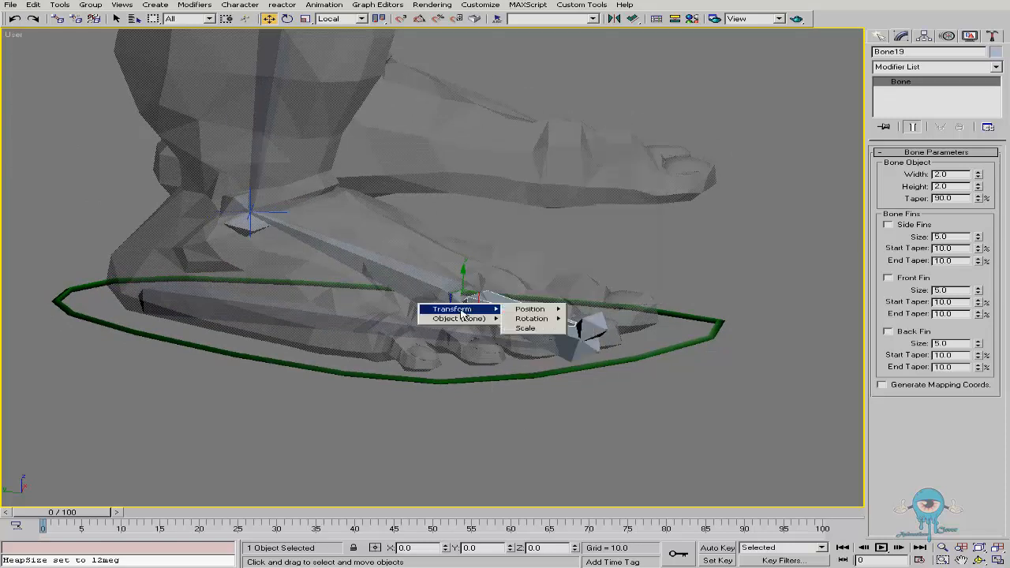
{"action": "mouse_move", "coordinate": [552, 320]}
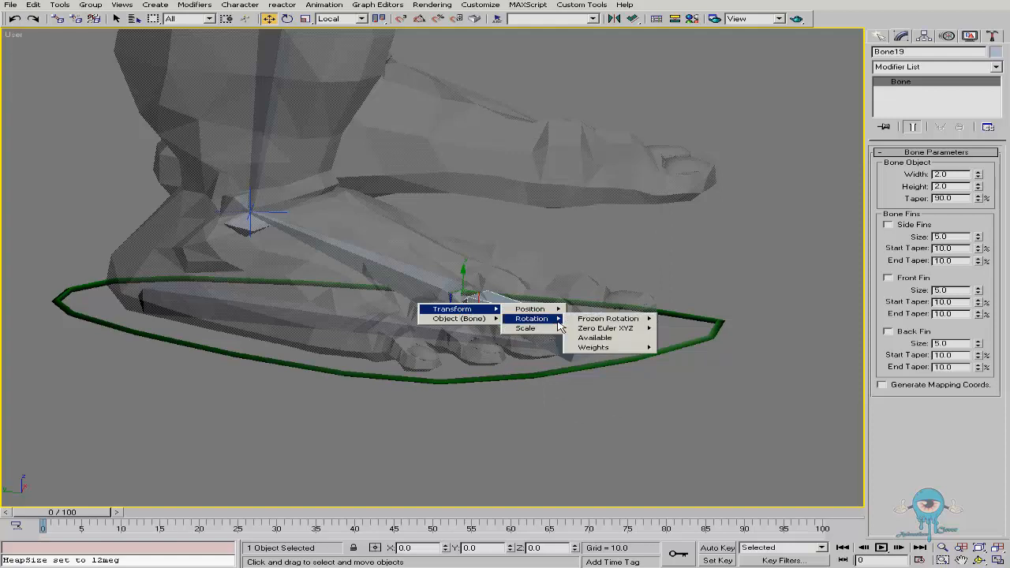
{"action": "mouse_move", "coordinate": [609, 329]}
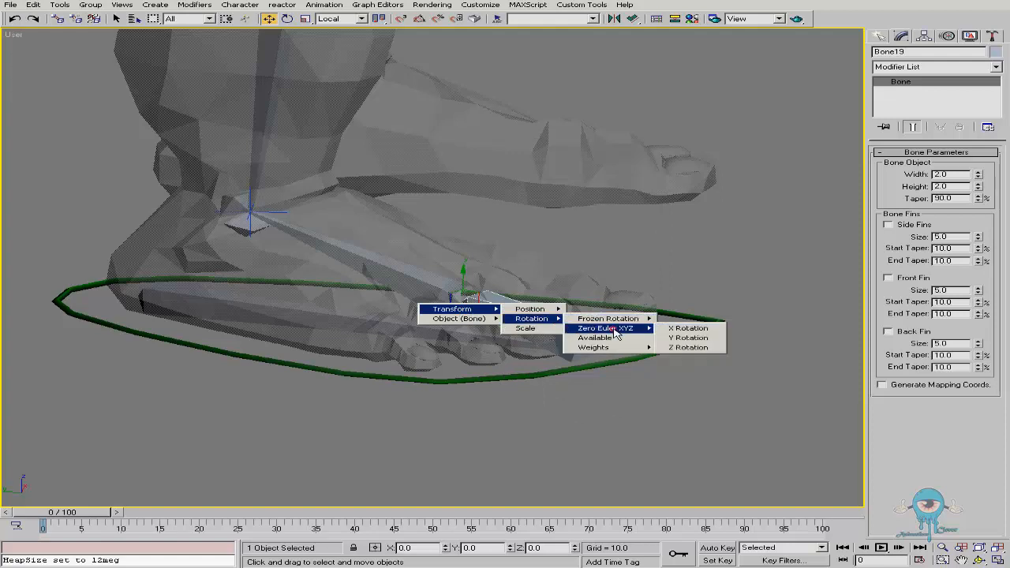
{"action": "left_click", "coordinate": [688, 348]}
{"action": "left_click", "coordinate": [511, 377]}
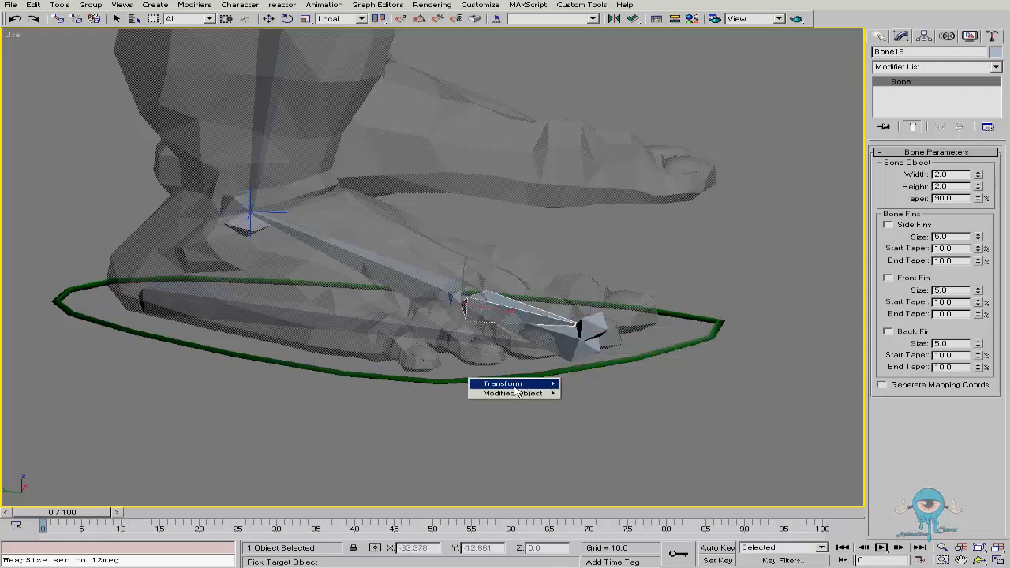
{"action": "mouse_move", "coordinate": [514, 395]}
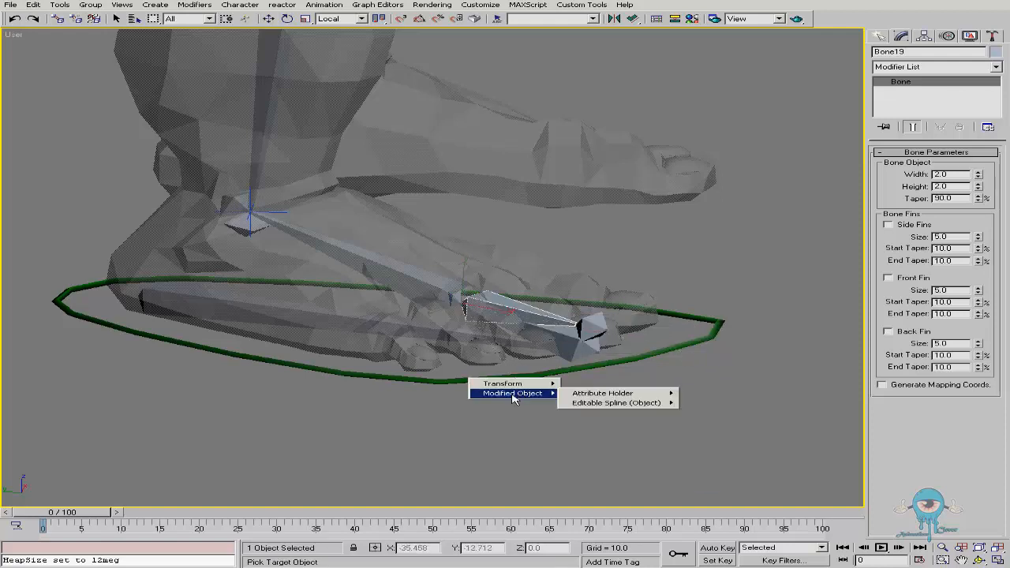
{"action": "mouse_move", "coordinate": [604, 395]}
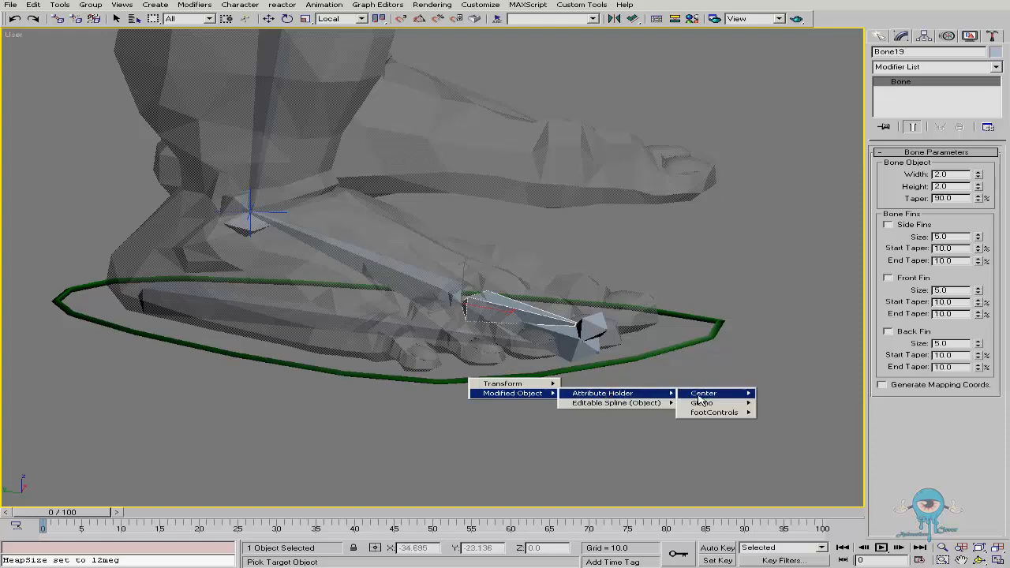
{"action": "mouse_move", "coordinate": [718, 416]}
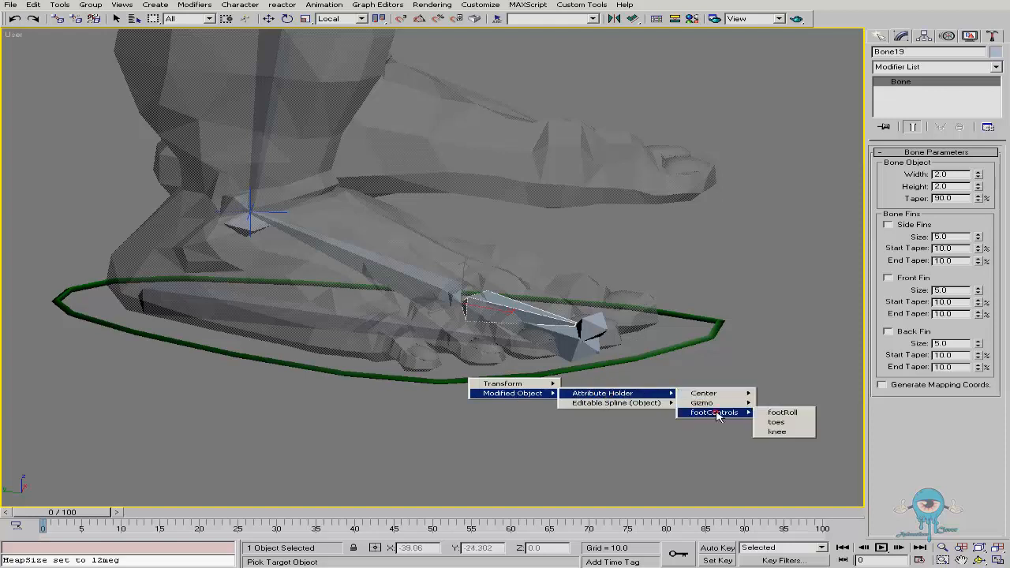
{"action": "left_click", "coordinate": [788, 422]}
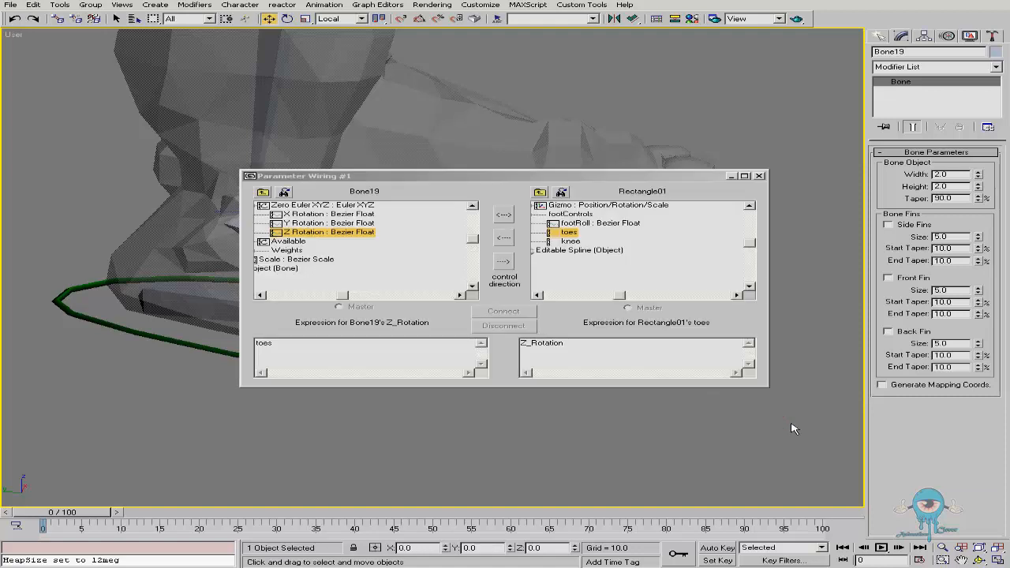
Connect the wire one way so Rectangle01's toes attribute drives Bone19's Z Rotation.
{"action": "left_click_drag", "start_coordinate": [553, 176], "coordinate": [727, 293]}
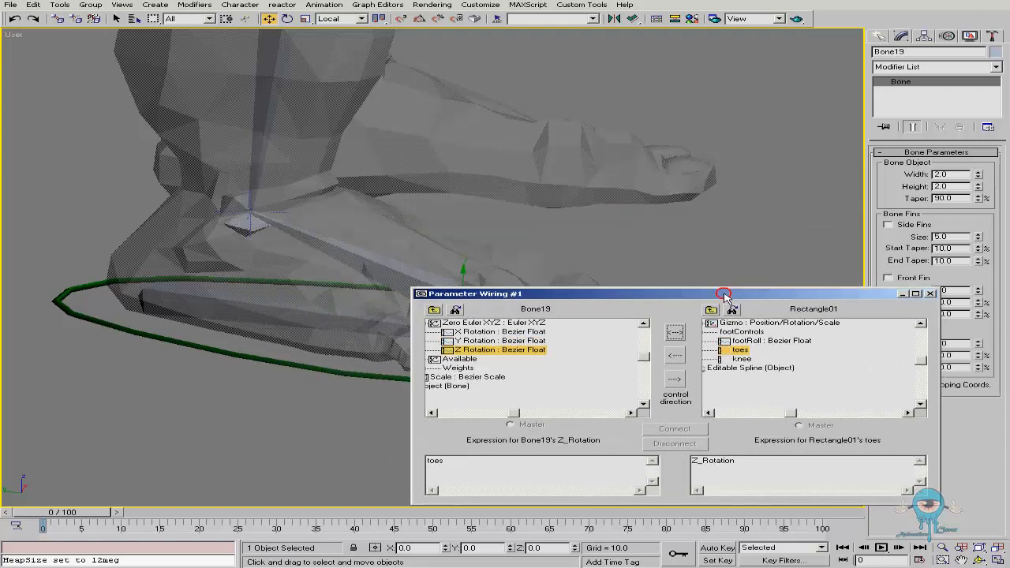
{"action": "left_click", "coordinate": [676, 356]}
{"action": "middle_click_drag", "start_coordinate": [607, 203], "coordinate": [522, 180], "text": "alt"}
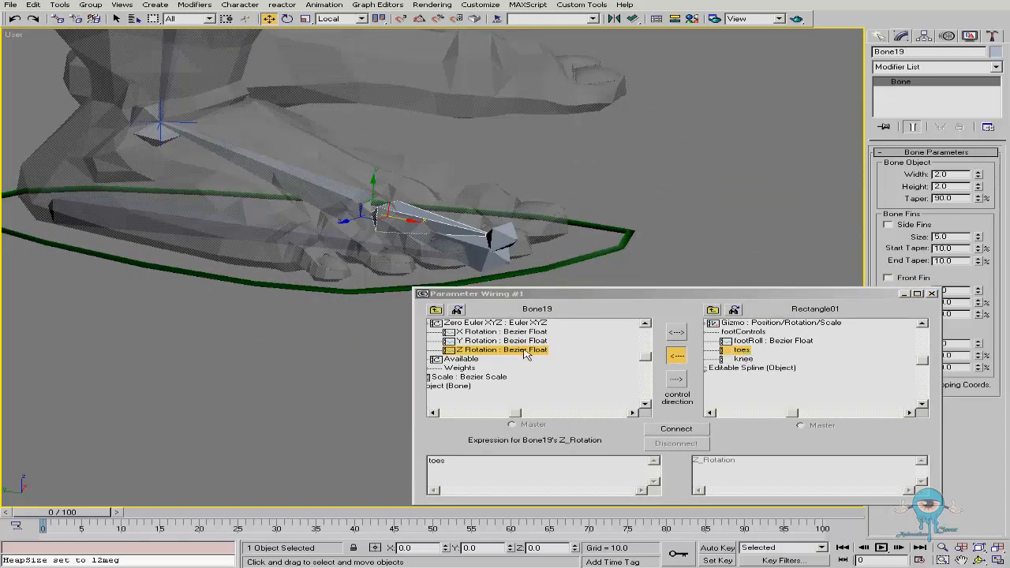
{"action": "left_click", "coordinate": [676, 430]}
{"action": "left_click_drag", "start_coordinate": [658, 297], "coordinate": [555, 297]}
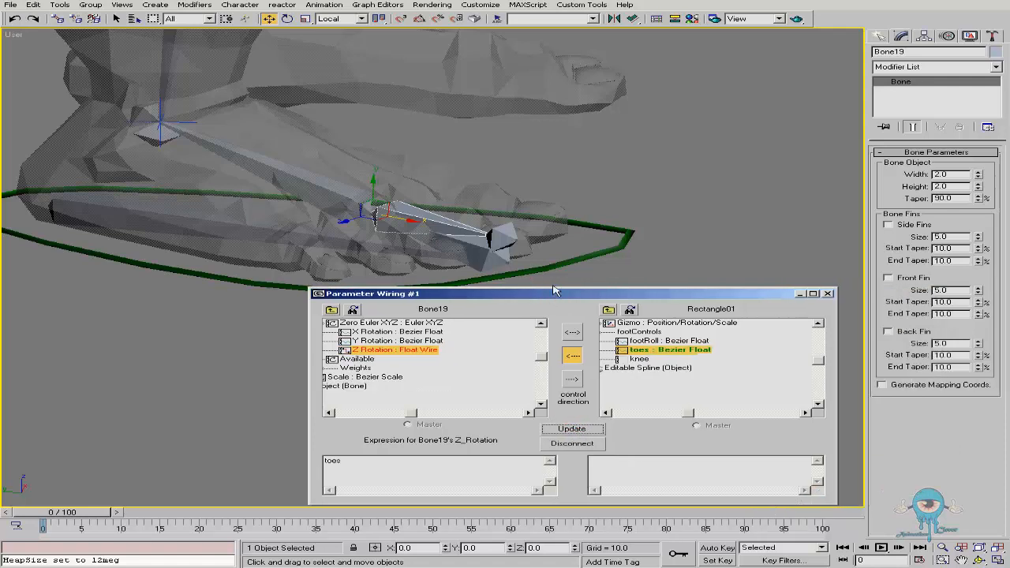
Select the foot control and test how Toe Wiggle rotates the toe bone.
{"action": "left_click", "coordinate": [557, 265]}
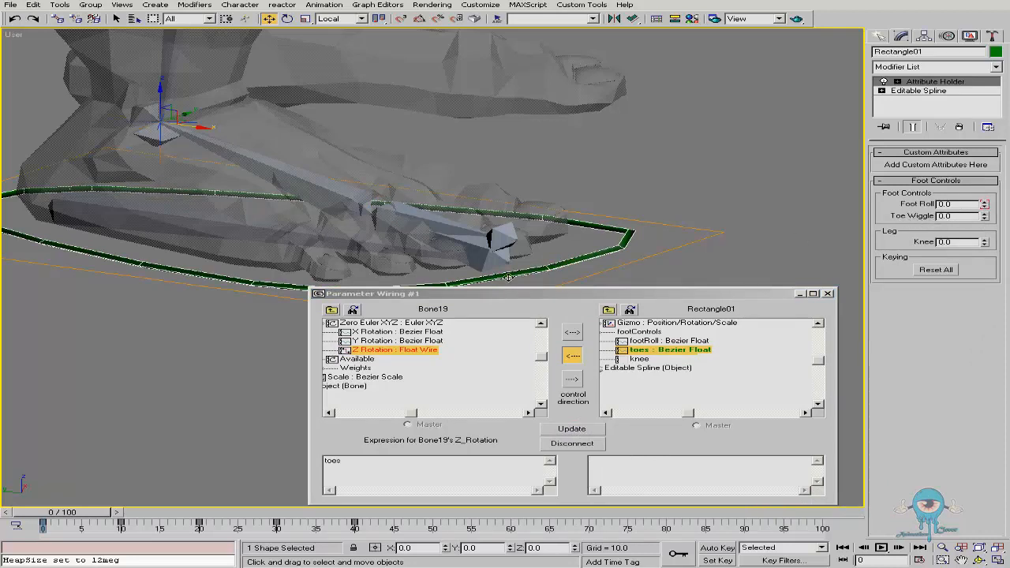
{"action": "left_click_drag", "start_coordinate": [985, 219], "coordinate": [976, 538]}
{"action": "right_click", "coordinate": [976, 537]}
{"action": "left_click_drag", "start_coordinate": [986, 217], "coordinate": [955, 225]}
Update the Z_Rotation wiring expression to "degToRad toes" and test Toe Wiggle before closing the wiring window.
{"action": "left_click", "coordinate": [324, 460]}
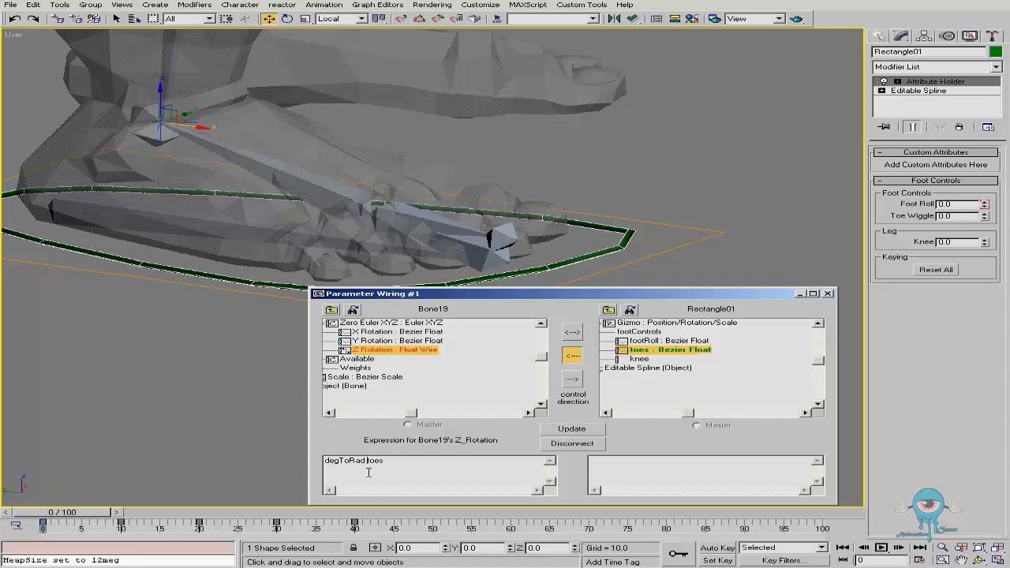
{"action": "left_click", "coordinate": [571, 429]}
{"action": "left_click_drag", "start_coordinate": [984, 213], "coordinate": [732, 269]}
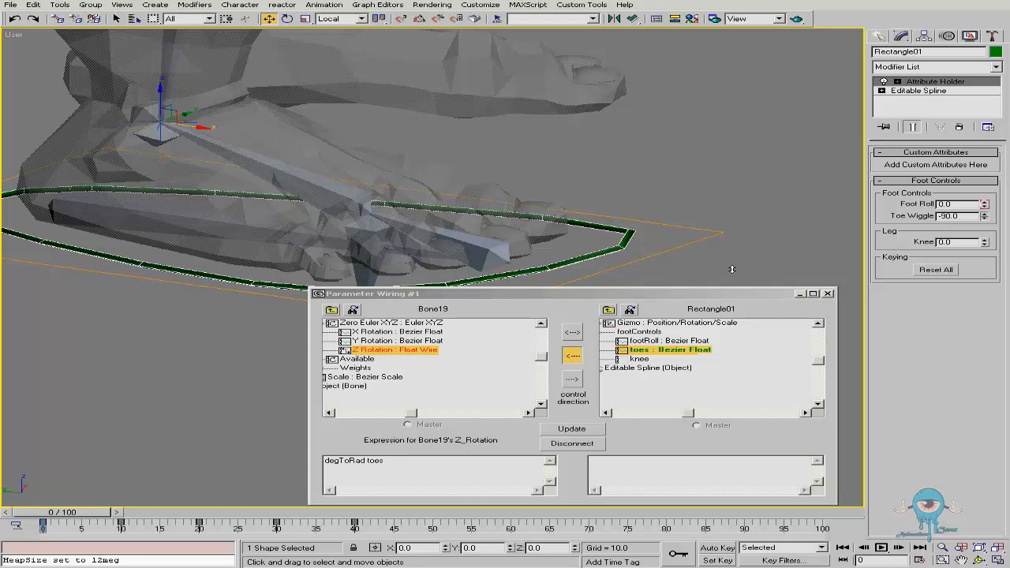
{"action": "left_click_drag", "start_coordinate": [822, 118], "coordinate": [851, 403]}
{"action": "right_click", "coordinate": [850, 403]}
{"action": "left_click", "coordinate": [828, 296]}
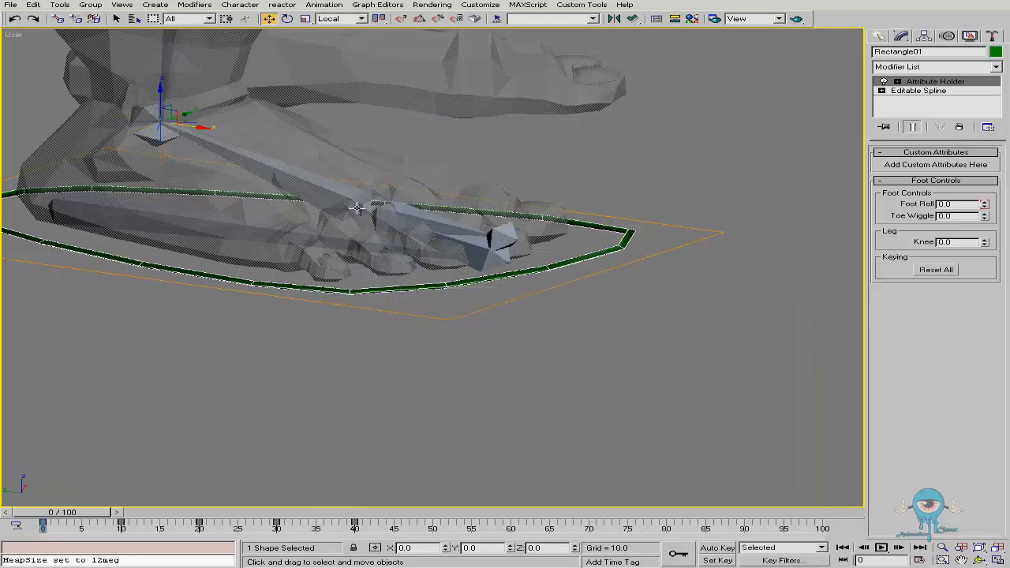
Reframe the view on the whole lower leg and try the Knee attribute.
{"action": "middle_click_drag", "start_coordinate": [356, 206], "coordinate": [448, 406]}
{"action": "middle_click_drag", "start_coordinate": [403, 356], "coordinate": [360, 351], "text": "alt"}
{"action": "middle_click_drag", "start_coordinate": [398, 281], "coordinate": [479, 348]}
{"action": "scroll", "coordinate": [404, 350], "scroll_direction": "down", "scroll_amount": 2}
{"action": "scroll", "coordinate": [402, 367], "scroll_direction": "down", "scroll_amount": 1}
{"action": "left_click_drag", "start_coordinate": [984, 243], "coordinate": [954, 251]}
Select the leg's IK Chain01 and test the Swivel Angle in its IK solver properties.
{"action": "left_click", "coordinate": [371, 364]}
{"action": "left_click", "coordinate": [368, 361]}
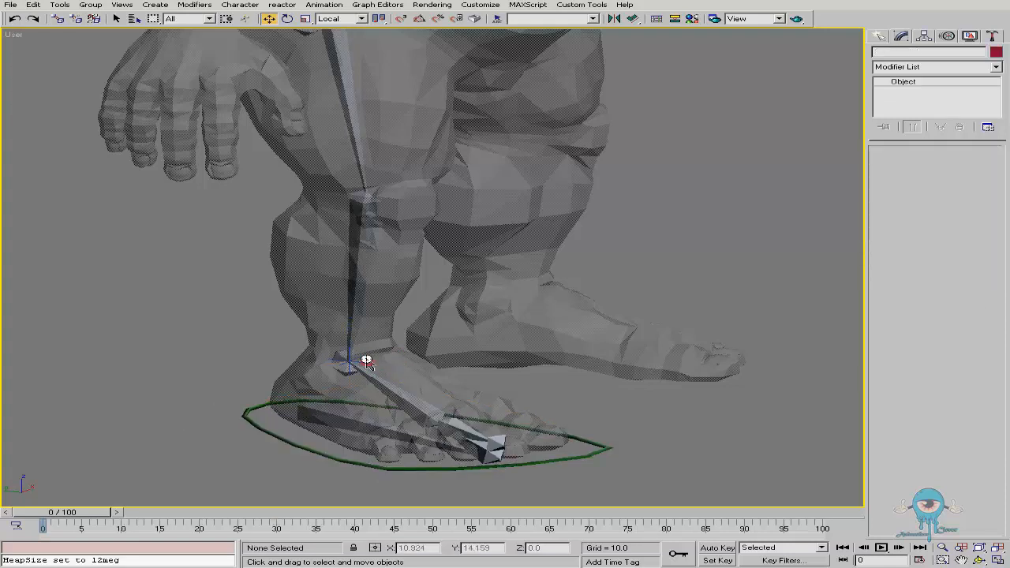
{"action": "left_click", "coordinate": [949, 36]}
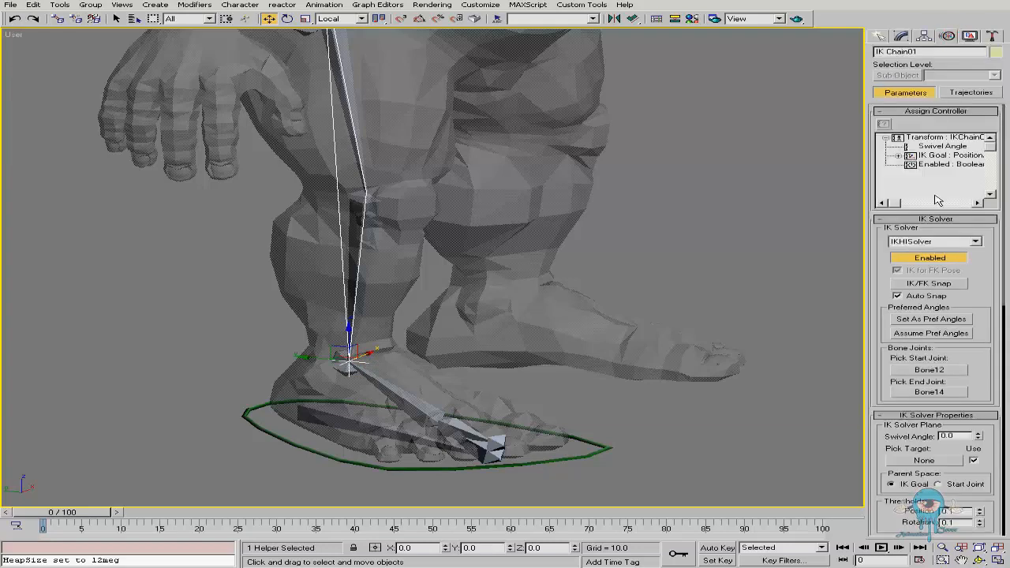
{"action": "middle_click_drag", "start_coordinate": [353, 269], "coordinate": [356, 308]}
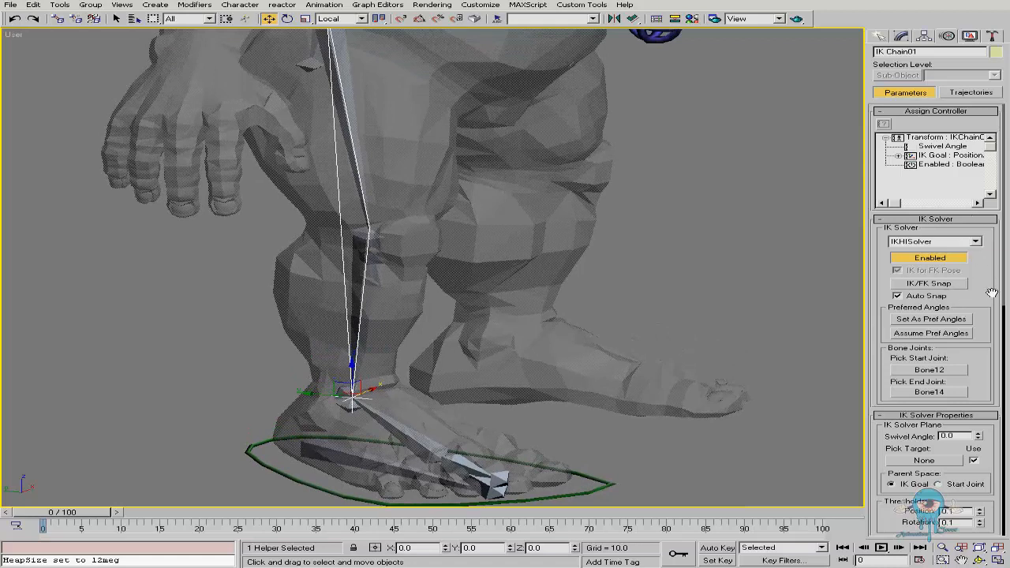
{"action": "scroll", "coordinate": [927, 355], "scroll_direction": "down", "scroll_amount": 2}
{"action": "left_click", "coordinate": [977, 404]}
{"action": "left_click_drag", "start_coordinate": [977, 404], "coordinate": [974, 429]}
{"action": "right_click", "coordinate": [974, 429]}
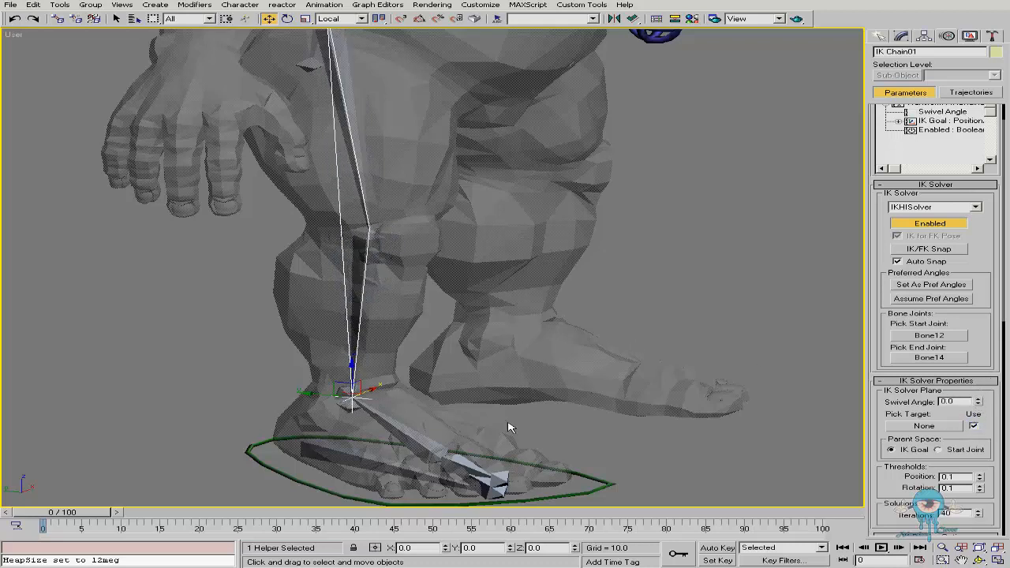
Select the foot control and show its Foot Controls custom attributes.
{"action": "left_click", "coordinate": [520, 462]}
{"action": "left_click", "coordinate": [900, 37]}
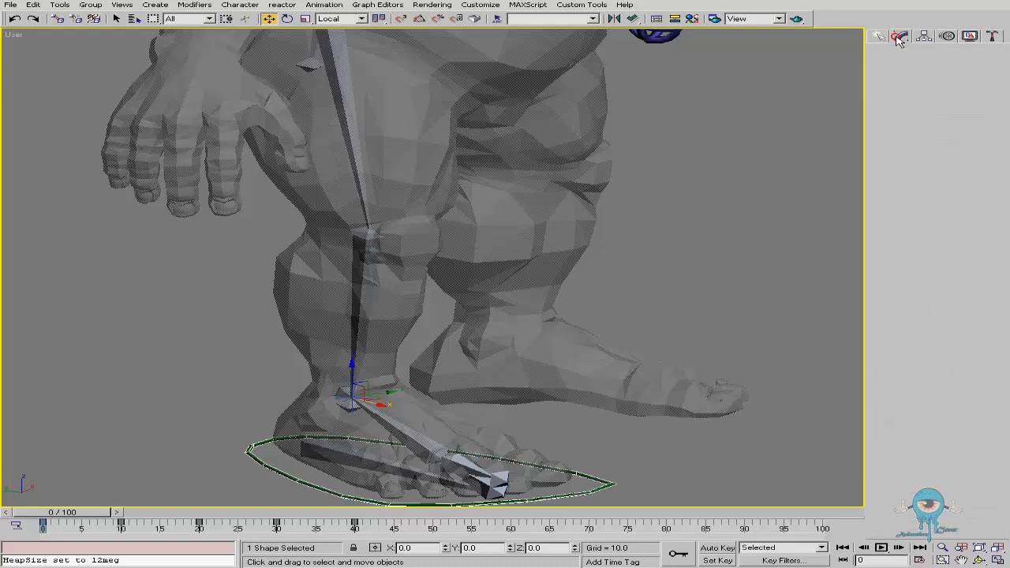
{"action": "mouse_move", "coordinate": [444, 300]}
{"action": "middle_mouse_down"}
{"action": "mouse_move", "coordinate": [457, 331]}
{"action": "mouse_move", "coordinate": [433, 291]}
{"action": "middle_mouse_up"}
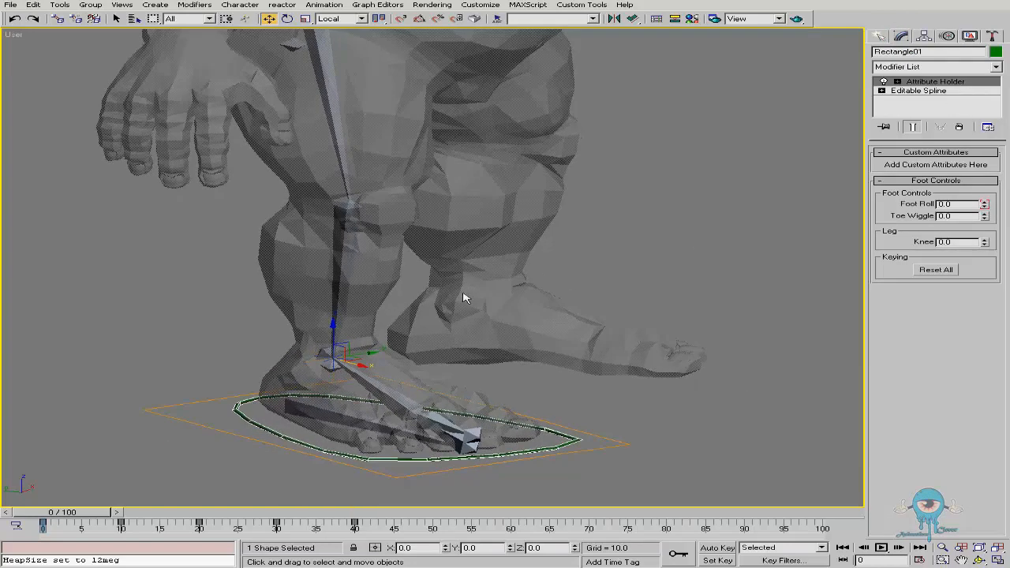
Wire IK Chain01's Swivel Angle to the foot control's knee attribute, one way with knee driving the swivel.
{"action": "left_click", "coordinate": [423, 354]}
{"action": "left_click", "coordinate": [346, 361]}
{"action": "right_click", "coordinate": [361, 352]}
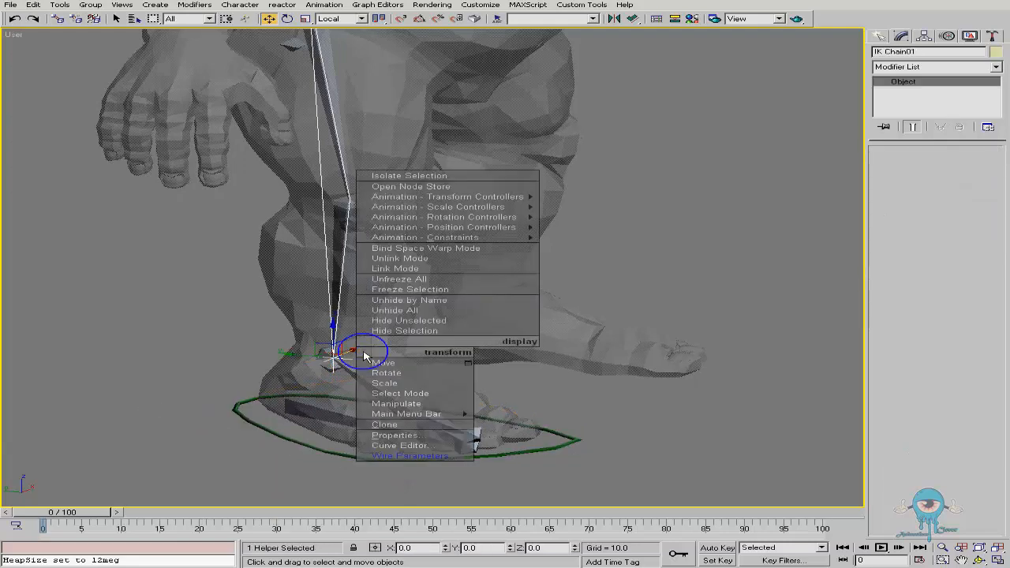
{"action": "left_click", "coordinate": [434, 459]}
{"action": "mouse_move", "coordinate": [335, 365]}
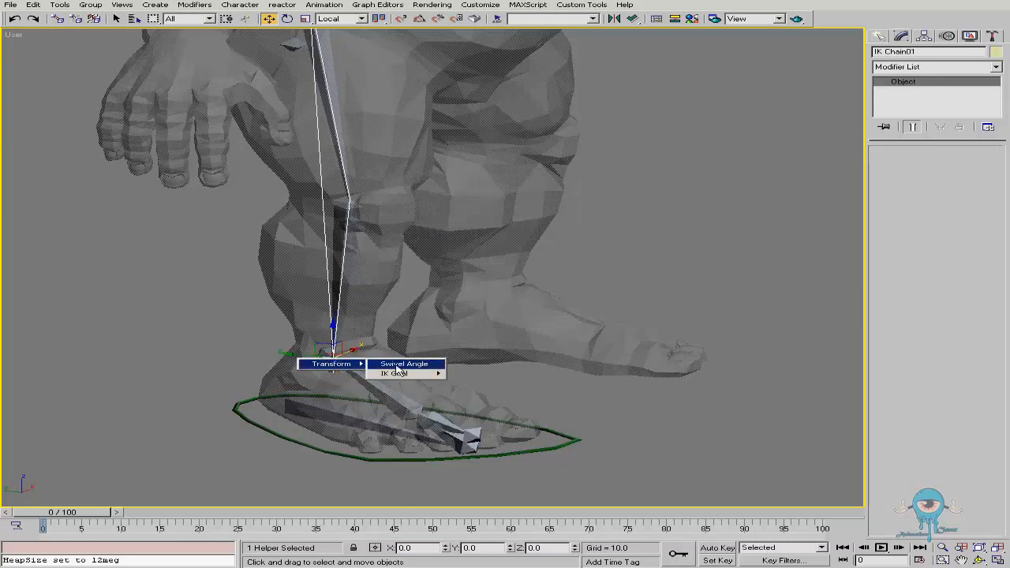
{"action": "left_click", "coordinate": [401, 366]}
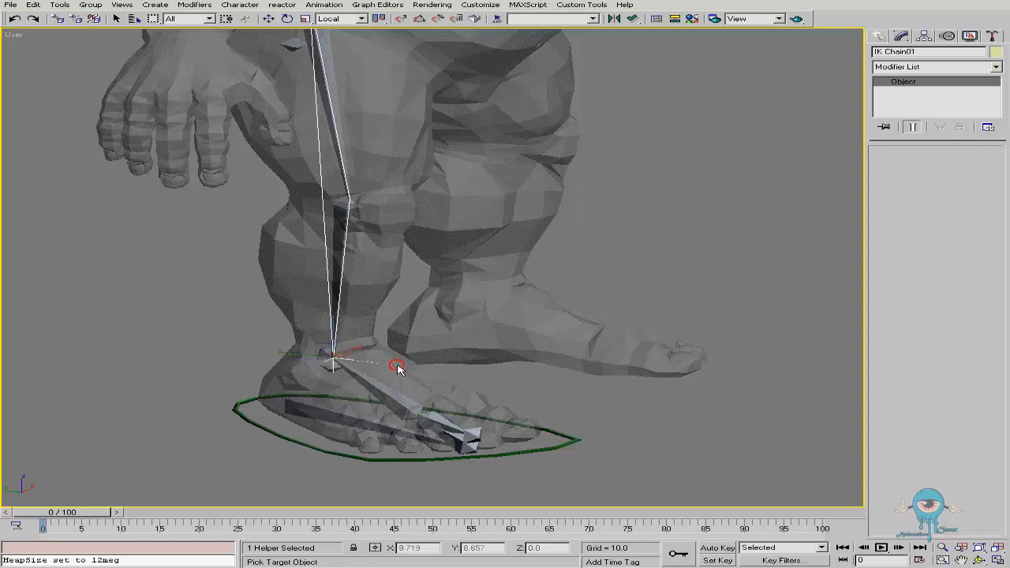
{"action": "left_click", "coordinate": [501, 457]}
{"action": "mouse_move", "coordinate": [498, 473]}
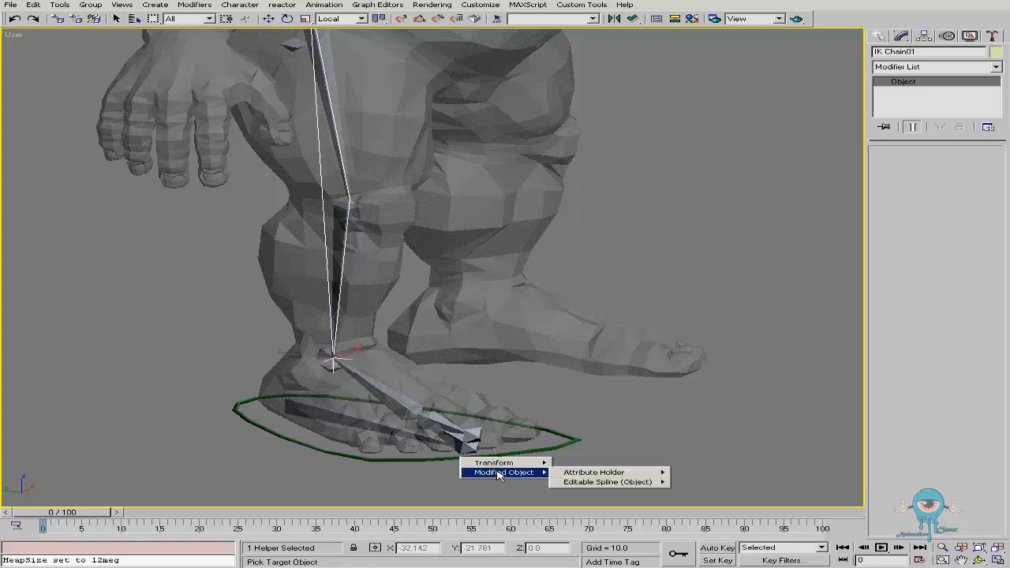
{"action": "mouse_move", "coordinate": [600, 471]}
{"action": "mouse_move", "coordinate": [713, 492]}
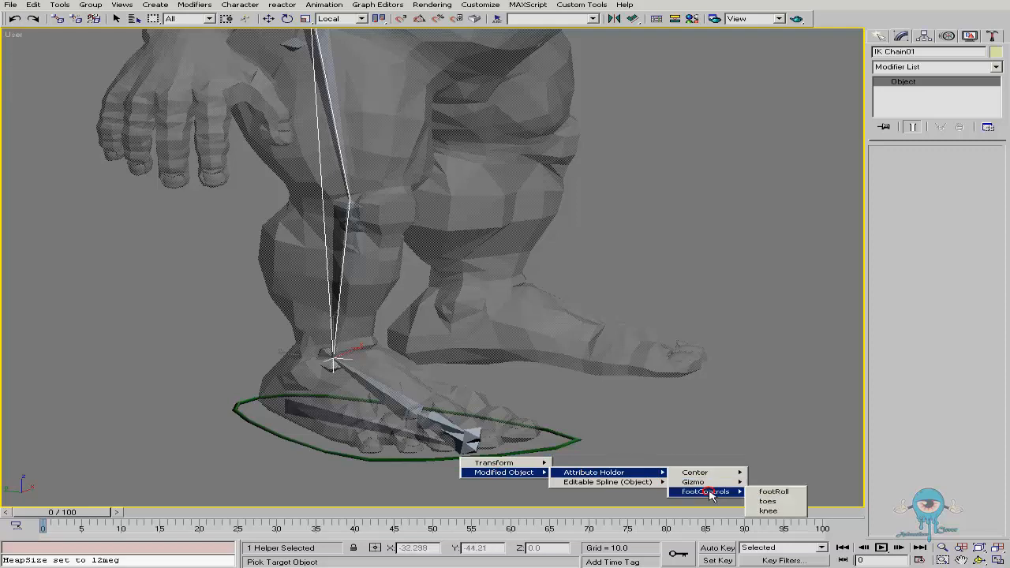
{"action": "left_click", "coordinate": [769, 511]}
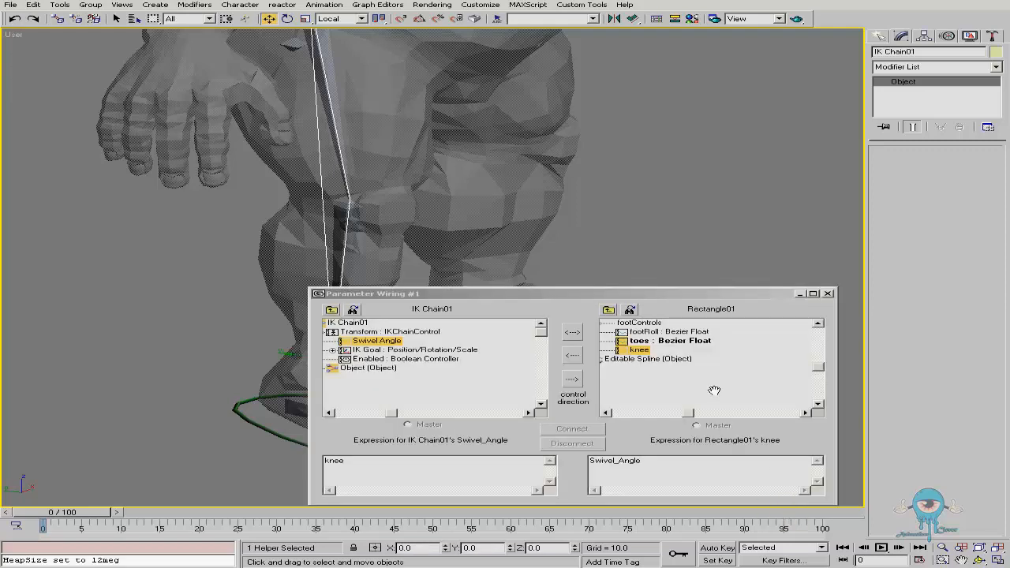
{"action": "left_click", "coordinate": [573, 356]}
{"action": "left_click", "coordinate": [574, 430]}
Select the foot control, test the Knee attribute on the leg and undo the test change.
{"action": "middle_click_drag", "start_coordinate": [337, 204], "coordinate": [314, 237]}
{"action": "left_click", "coordinate": [209, 459]}
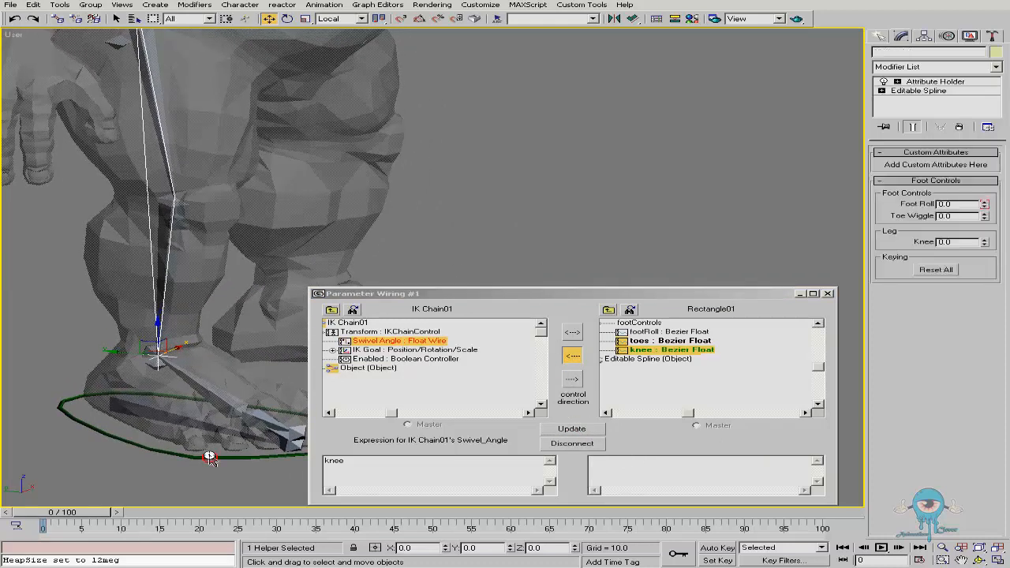
{"action": "left_click_drag", "start_coordinate": [984, 246], "coordinate": [987, 163]}
{"action": "key", "text": "ctrl+z"}
Change the Swivel_Angle wiring expression to "degToRad knee" and update the wire.
{"action": "left_click", "coordinate": [326, 461]}
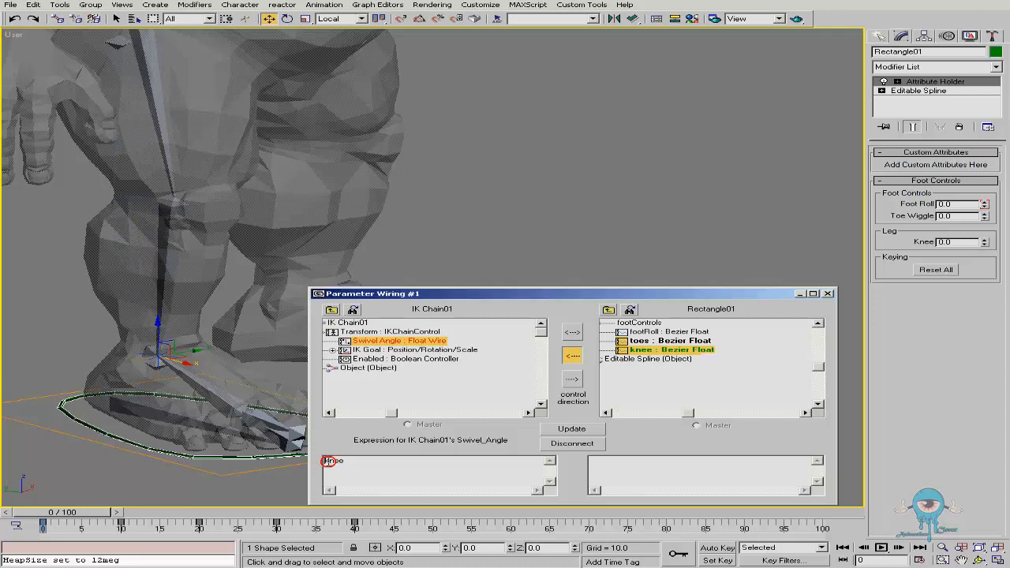
{"action": "type", "text": "degToRad"}
{"action": "left_click", "coordinate": [588, 430]}
Test the leg's swivel with the Knee attribute, restore it, and close the parameter wiring window.
{"action": "left_click_drag", "start_coordinate": [987, 244], "coordinate": [991, 28]}
{"action": "right_click", "coordinate": [949, 220]}
{"action": "right_click", "coordinate": [1000, 565]}
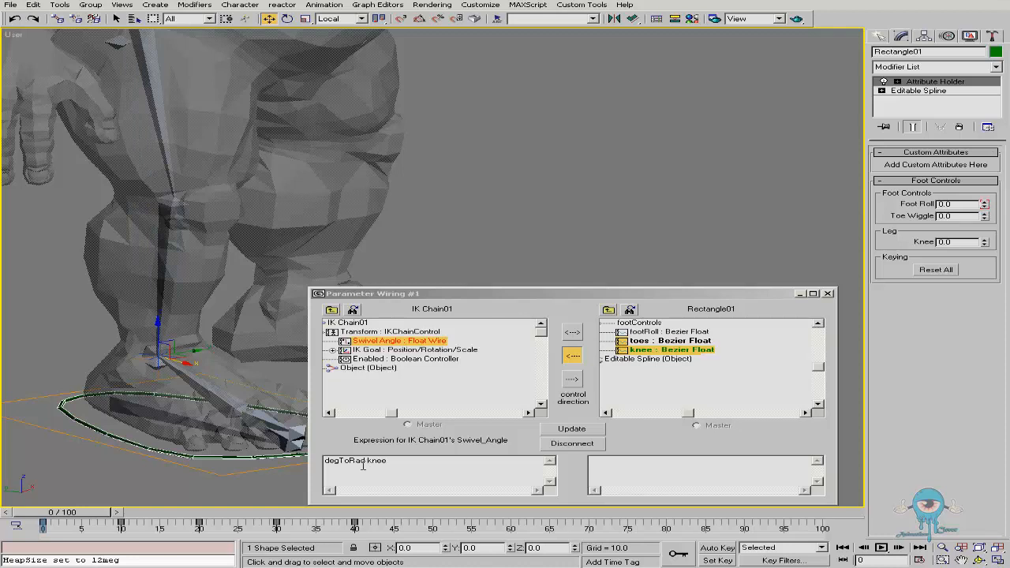
{"action": "left_click_drag", "start_coordinate": [984, 245], "coordinate": [899, 335]}
{"action": "right_click", "coordinate": [899, 335]}
{"action": "left_click", "coordinate": [827, 294]}
Test Foot Roll, Toe Wiggle and Knee one after another on the rigged leg, cancelling each change.
{"action": "middle_click_drag", "start_coordinate": [283, 325], "coordinate": [442, 316]}
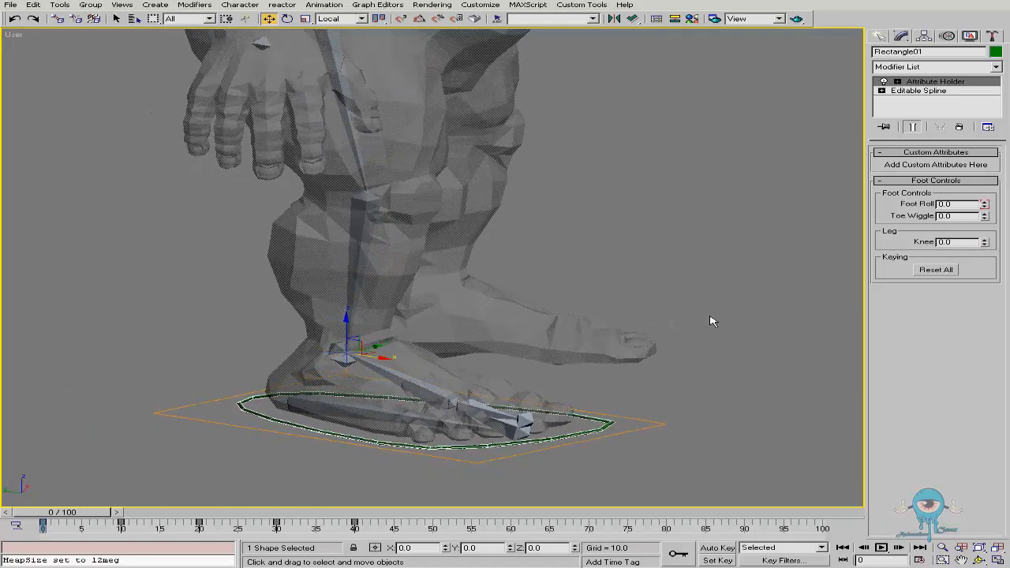
{"action": "left_click_drag", "start_coordinate": [983, 205], "coordinate": [904, 491]}
{"action": "right_click", "coordinate": [904, 491]}
{"action": "left_click_drag", "start_coordinate": [983, 217], "coordinate": [985, 184]}
{"action": "right_click", "coordinate": [985, 184]}
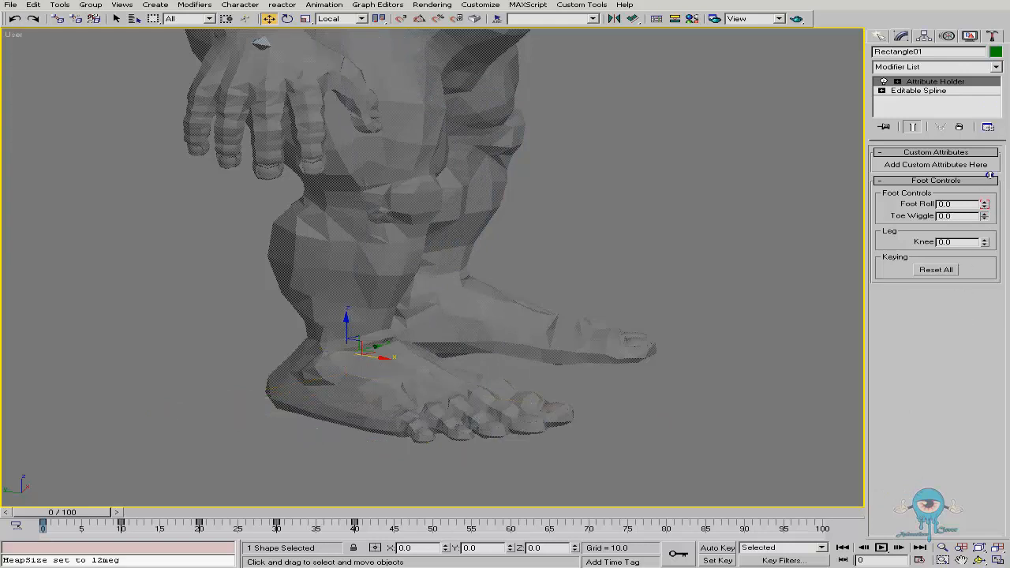
{"action": "left_click_drag", "start_coordinate": [986, 247], "coordinate": [993, 206]}
{"action": "right_click", "coordinate": [985, 242]}
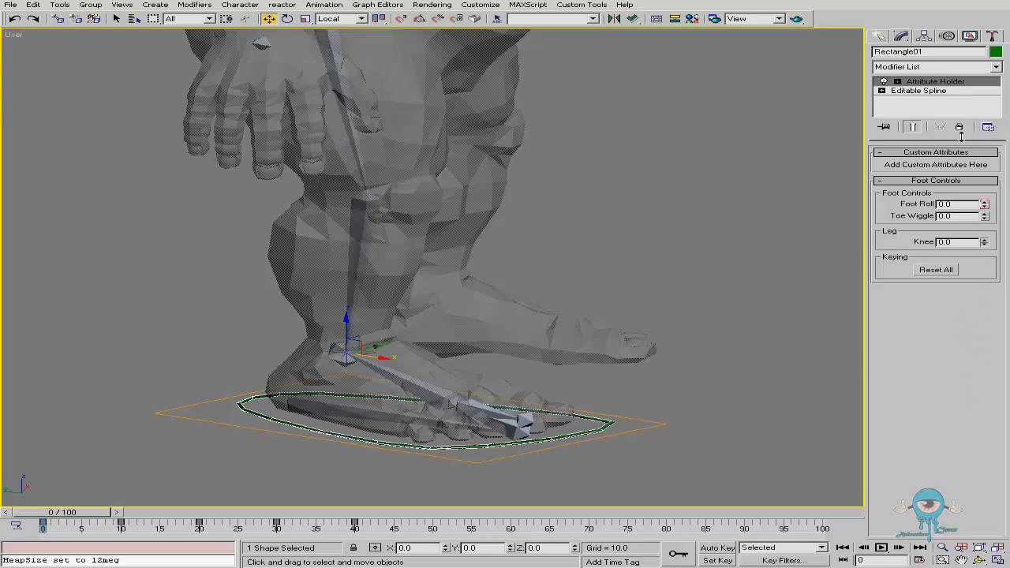
{"action": "middle_click_drag", "start_coordinate": [476, 268], "coordinate": [505, 397], "text": "alt"}
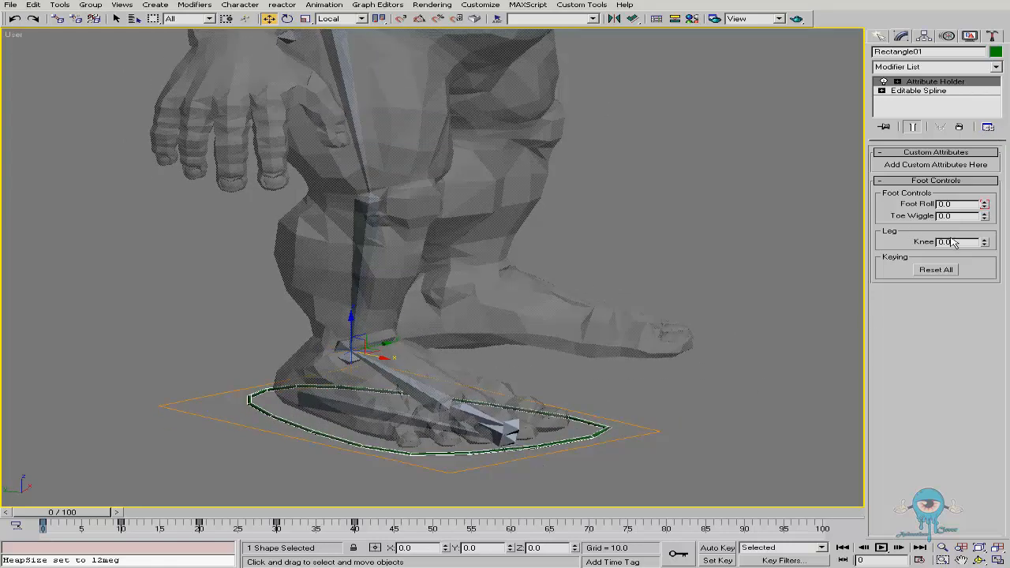